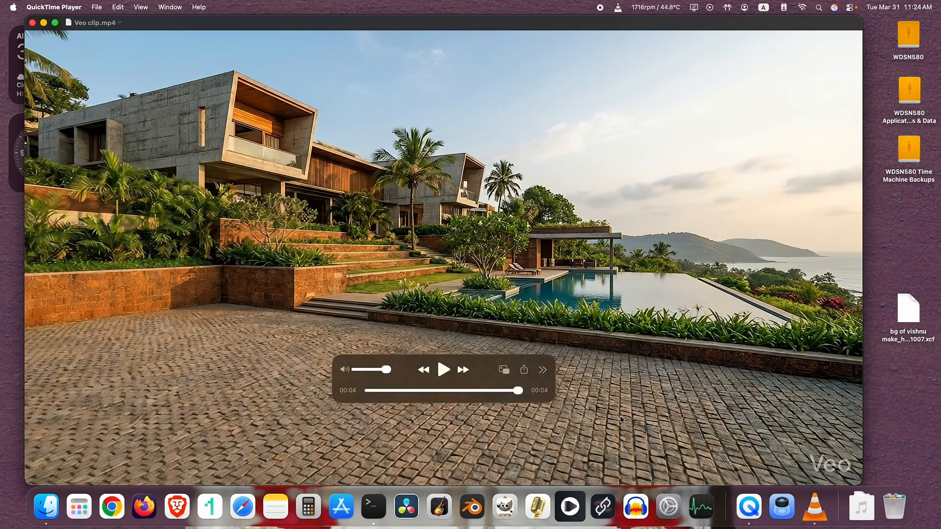
# Switch to DaVinci Resolve and create a new project named "Watermark removal" in the local database.
pyautogui.moveTo(505, 395); pyautogui.dragTo(398, 475)
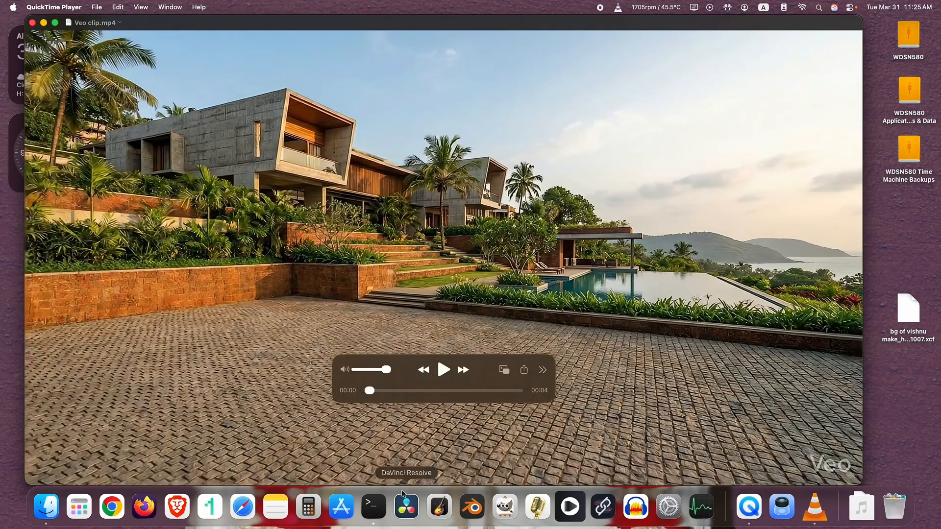
pyautogui.click(404, 510)
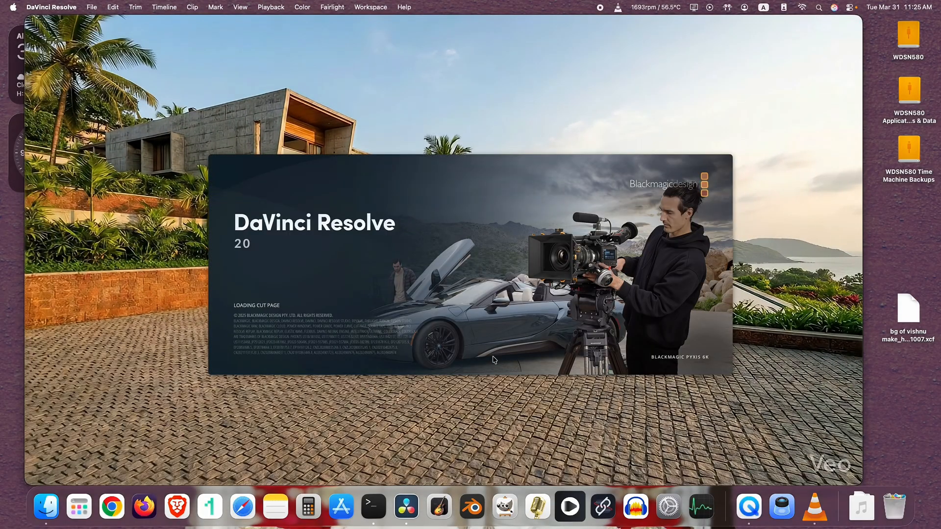
pyautogui.doubleClick(515, 210)
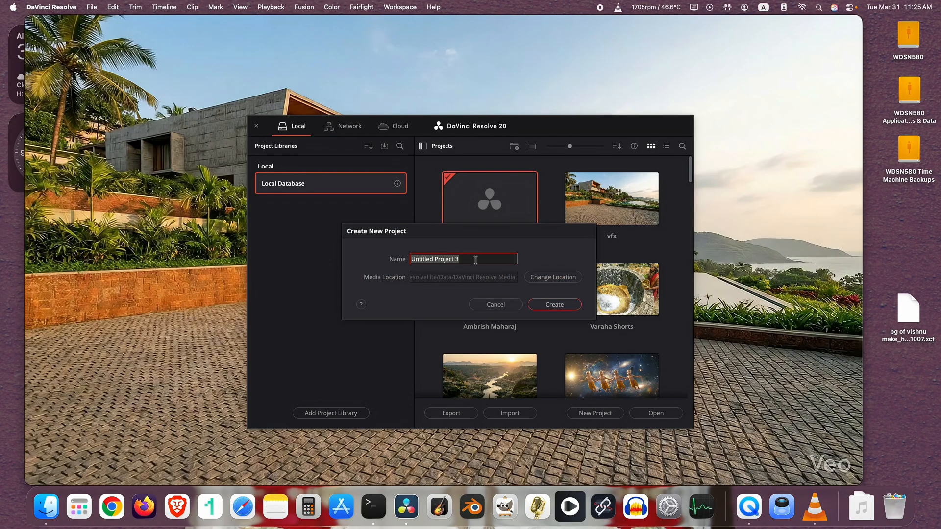
pyautogui.write('W')
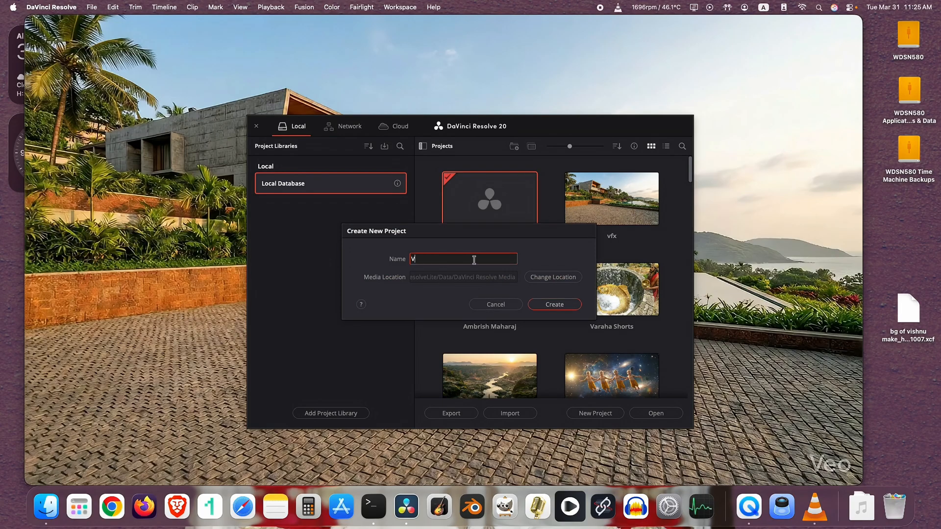
pyautogui.write('atermark removal')
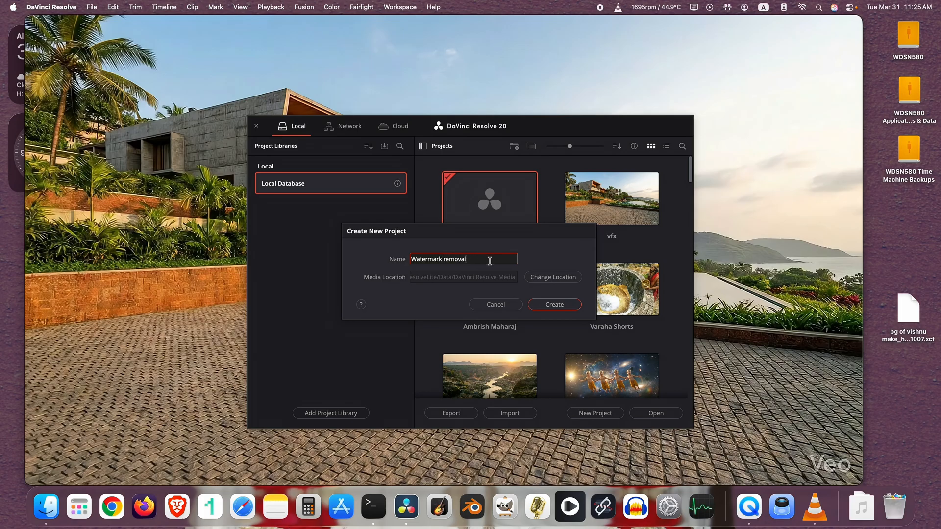
pyautogui.click(553, 305)
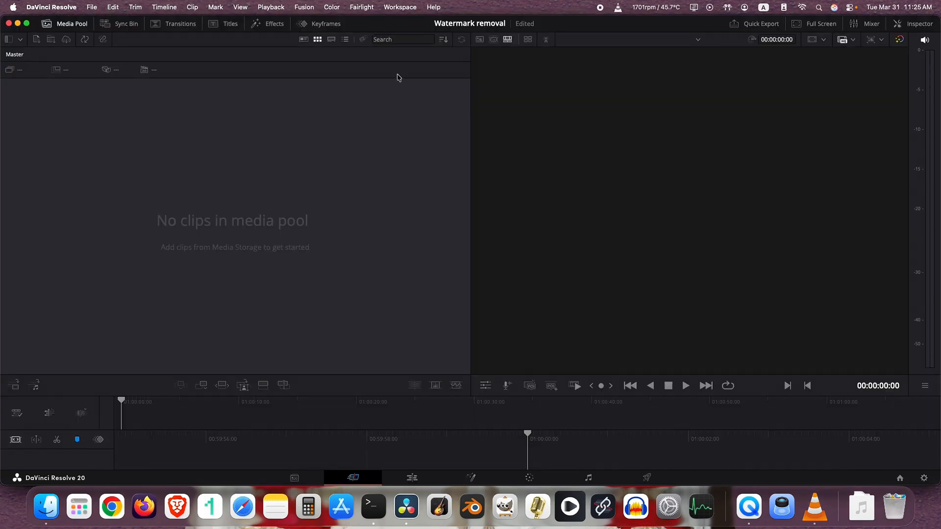
# On the Edit page, import Veo clip.mp4 from the Ep1 folder into the media pool.
pyautogui.click(415, 479)
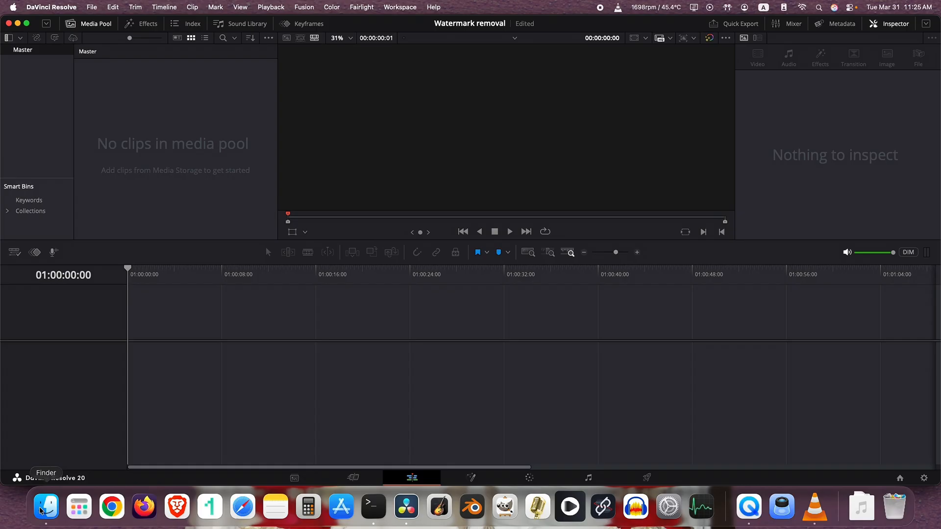
pyautogui.click(92, 6)
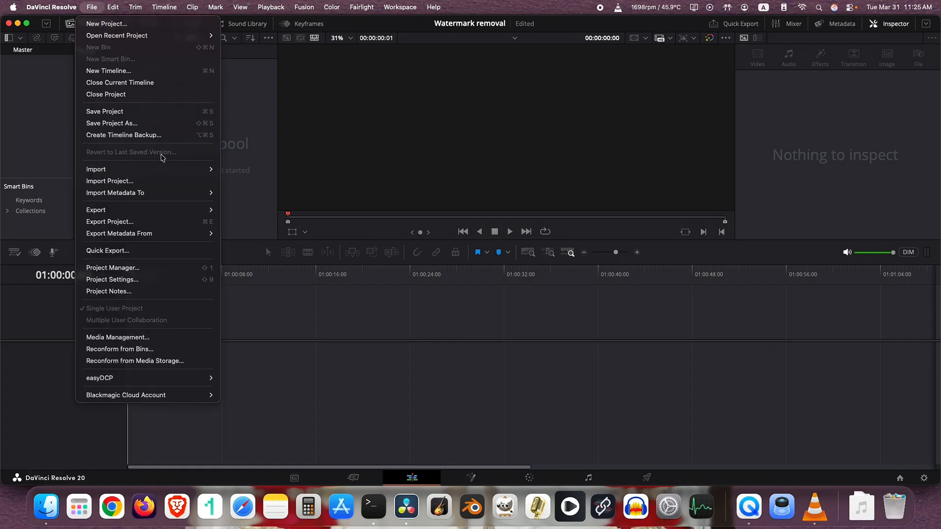
pyautogui.click(275, 343)
pyautogui.click(49, 512)
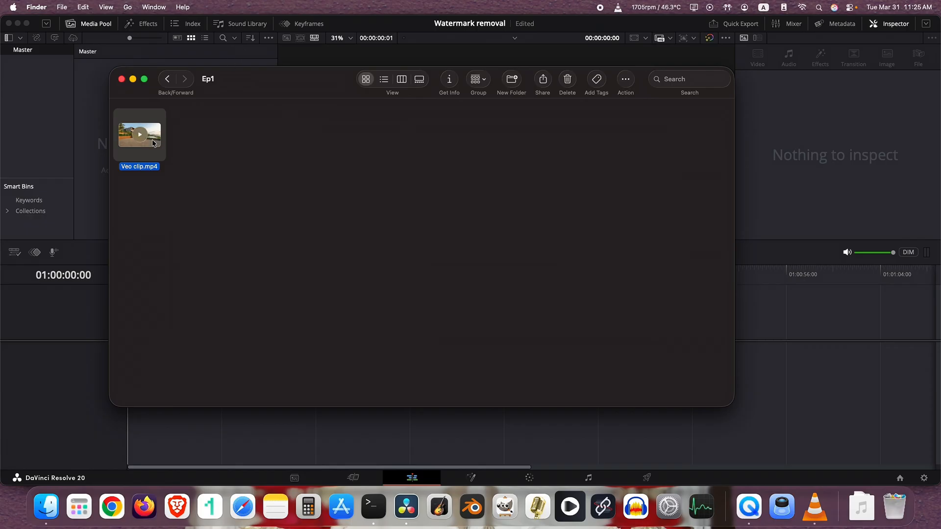
pyautogui.moveTo(210, 78); pyautogui.dragTo(285, 80)
pyautogui.moveTo(228, 133); pyautogui.dragTo(138, 123)
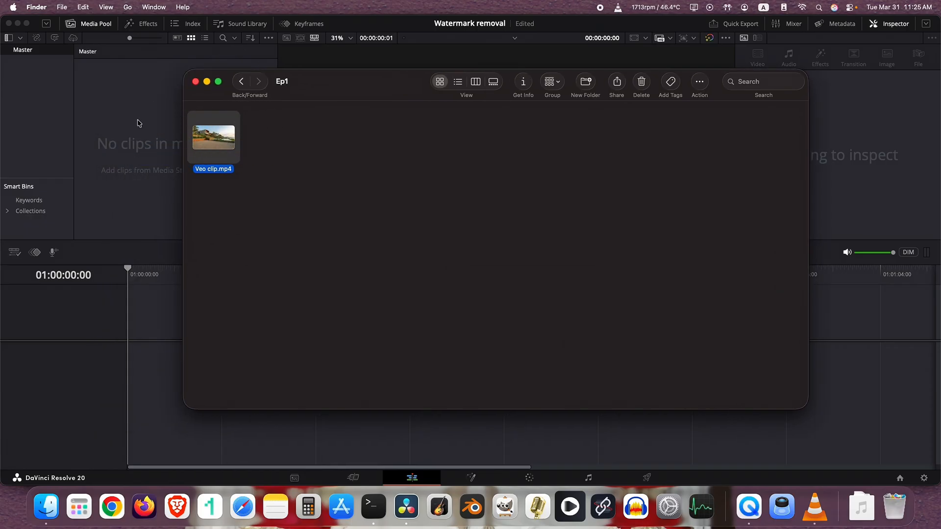
pyautogui.click(120, 117)
# Place Veo clip.mp4 at the start of a new timeline.
pyautogui.moveTo(97, 73); pyautogui.dragTo(148, 361)
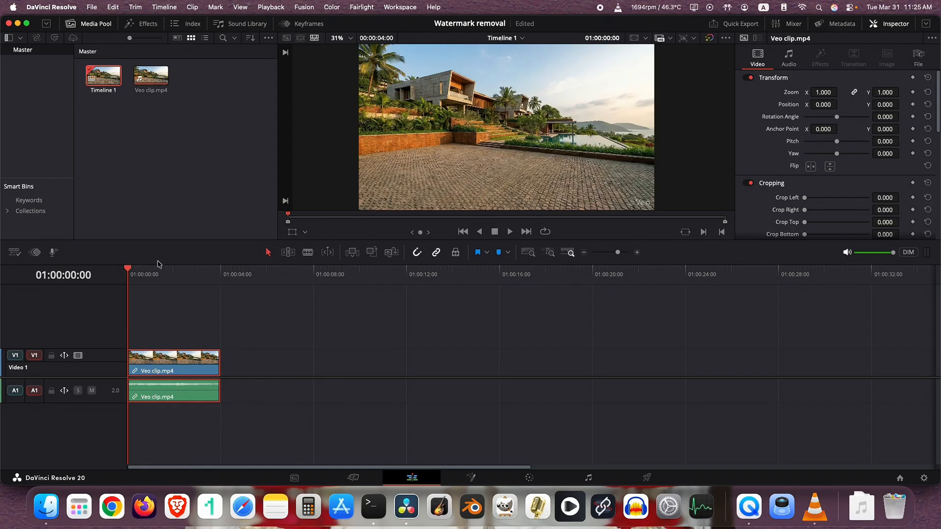
pyautogui.scroll(1, 629, 174)
pyautogui.moveTo(640, 178); pyautogui.dragTo(607, 145)
pyautogui.scroll(5, 615, 159)
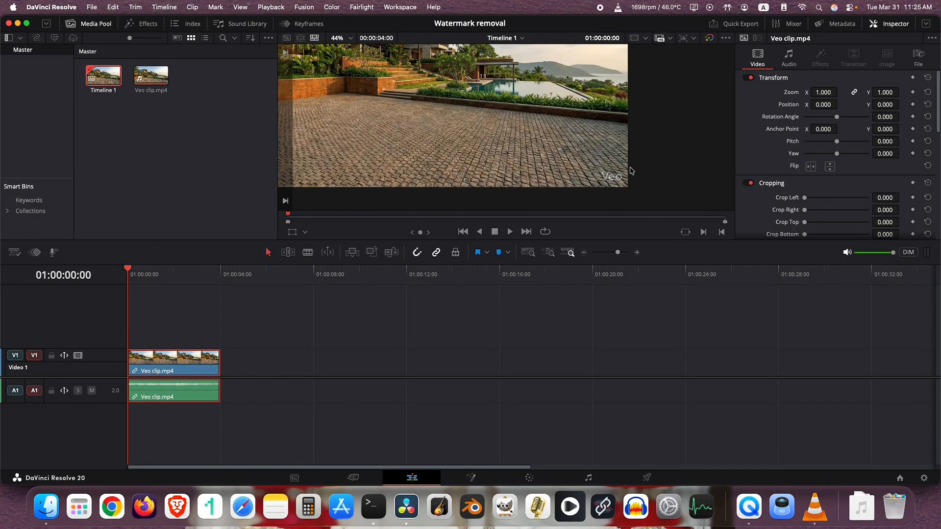
pyautogui.scroll(3, 600, 179)
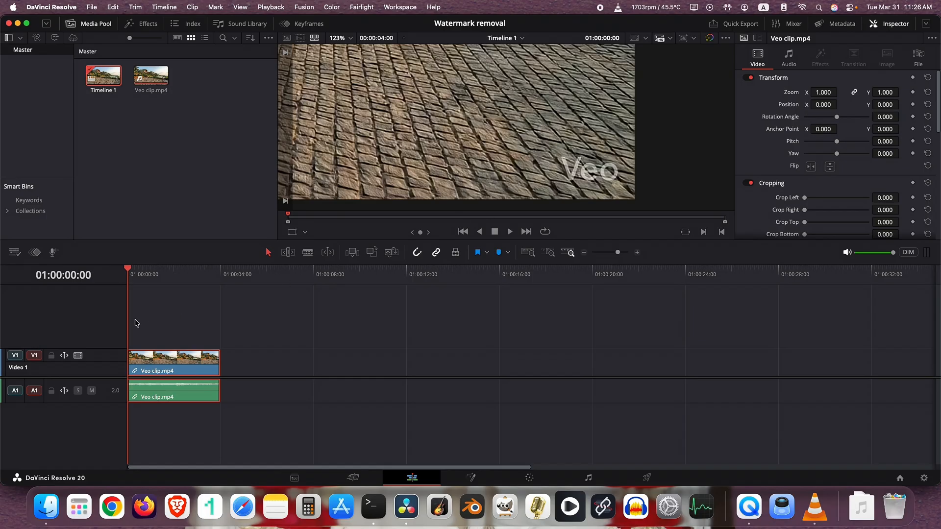
# Copy the Veo clip and paste the duplicate at 01:00:06:11 in the timeline.
pyautogui.click(176, 281)
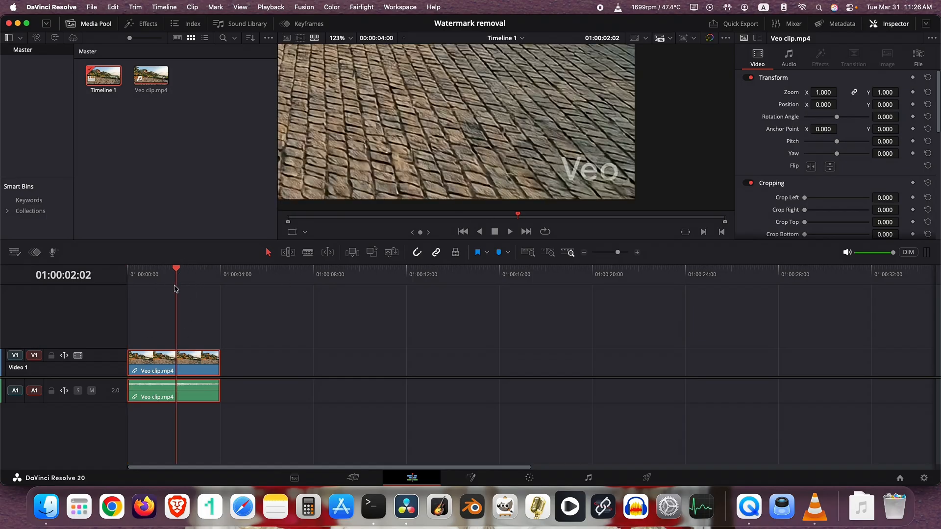
pyautogui.rightClick(190, 363)
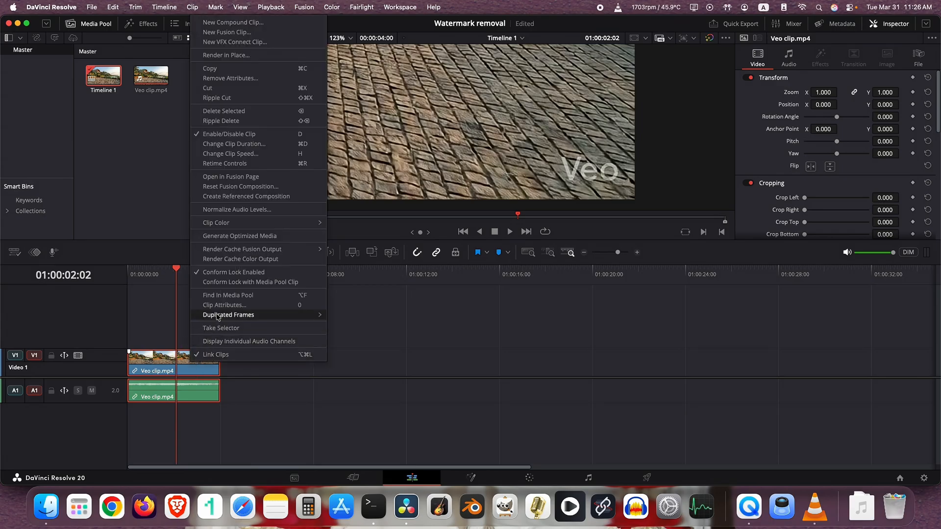
pyautogui.rightClick(180, 366)
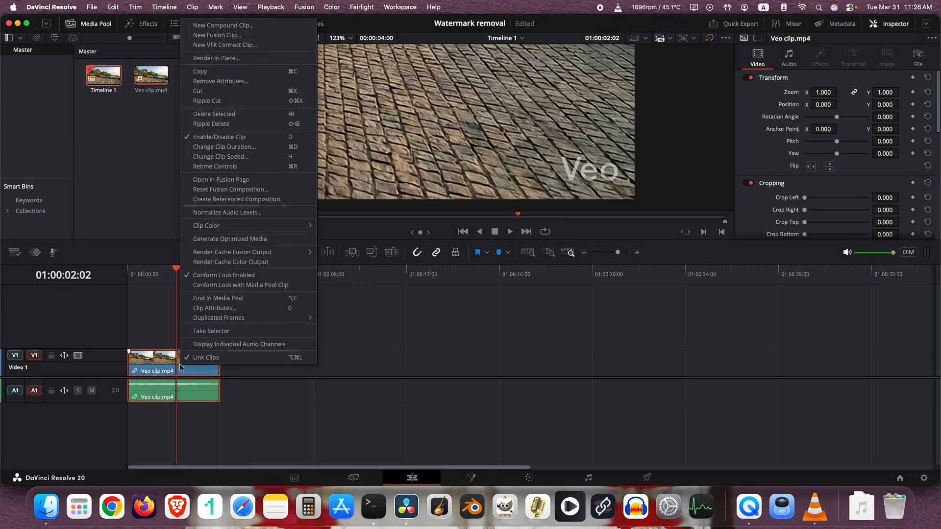
pyautogui.click(217, 73)
pyautogui.click(279, 275)
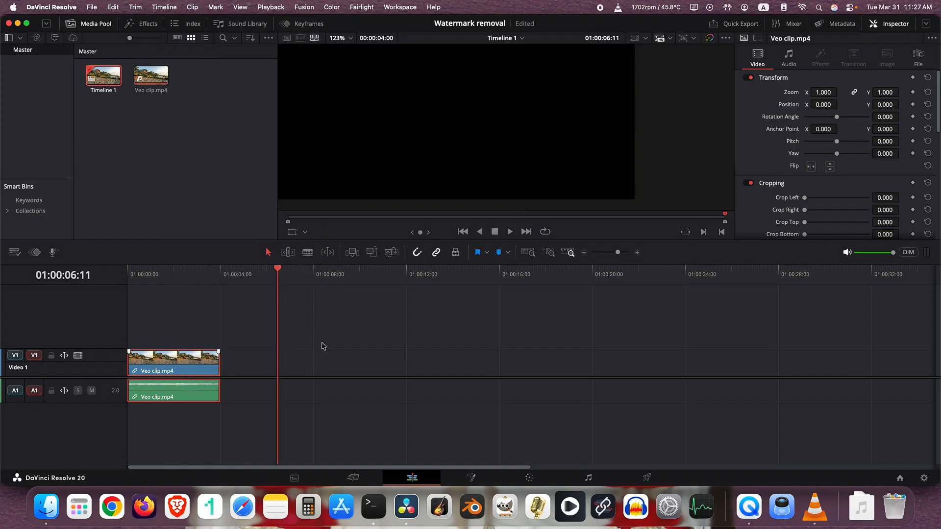
pyautogui.rightClick(321, 369)
pyautogui.click(349, 376)
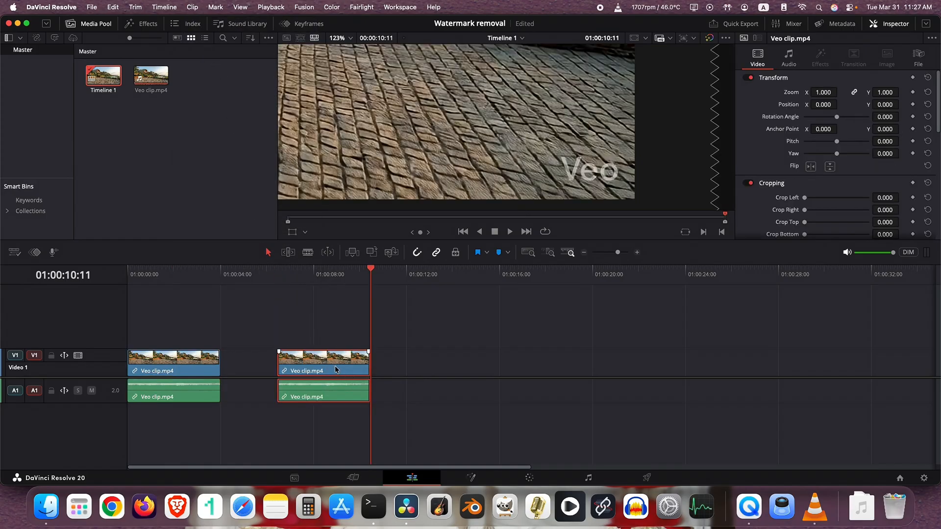
# Save the project and cut the pasted duplicate clip from the timeline.
pyautogui.press('super+s')
pyautogui.rightClick(316, 364)
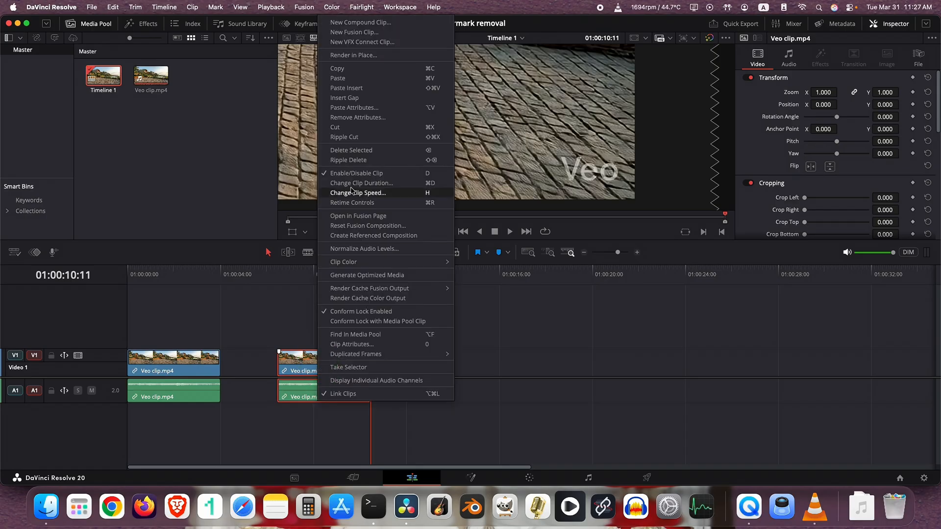
pyautogui.click(354, 129)
# Duplicate the Veo clip onto the Video 2 track, aligned with the original clip's start.
pyautogui.click(190, 365)
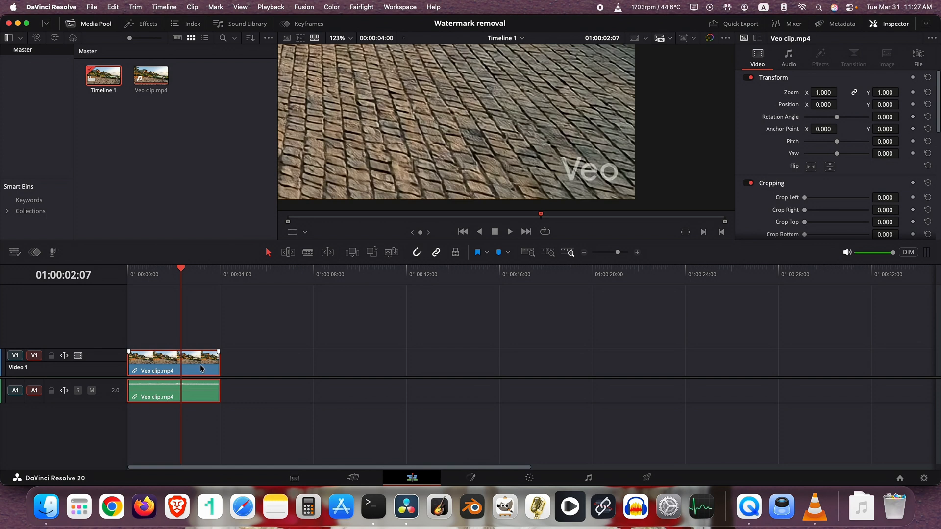
pyautogui.moveTo(201, 368); pyautogui.dragTo(233, 331)
pyautogui.moveTo(221, 330); pyautogui.dragTo(186, 334)
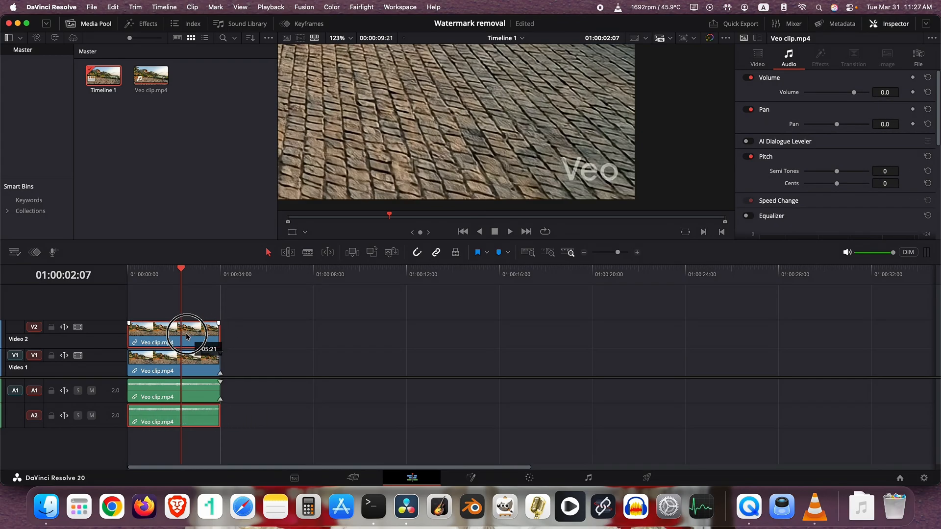
pyautogui.click(187, 369)
# Enable the Crop overlay for the Video 2 clip and show its Cropping settings.
pyautogui.click(189, 338)
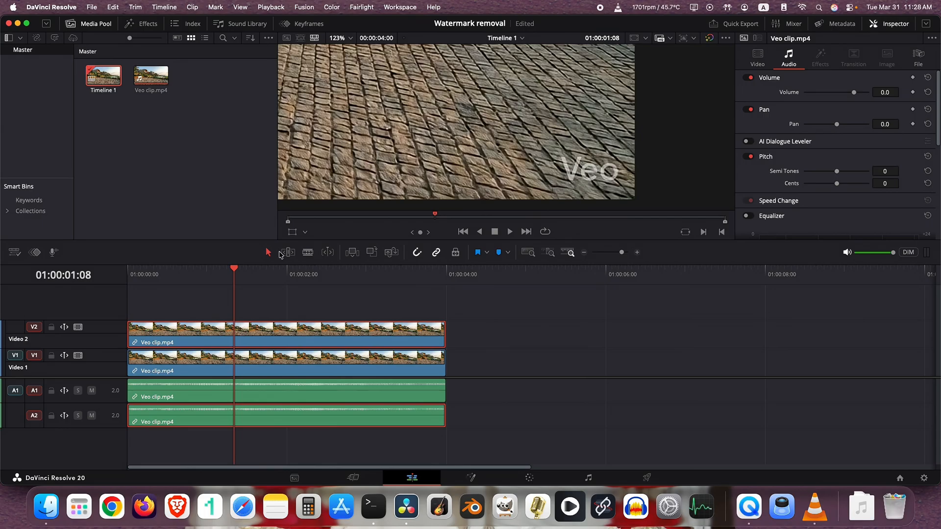
pyautogui.click(306, 233)
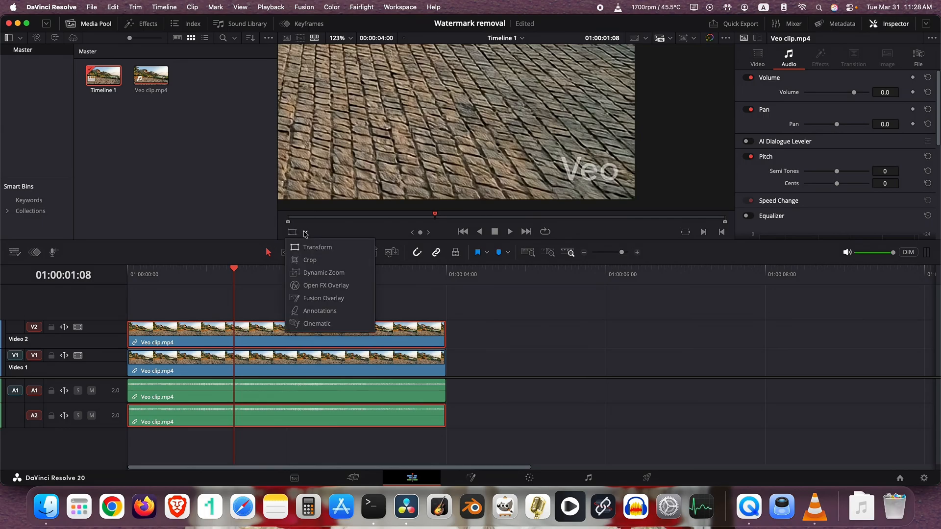
pyautogui.click(306, 233)
pyautogui.click(305, 233)
pyautogui.click(308, 260)
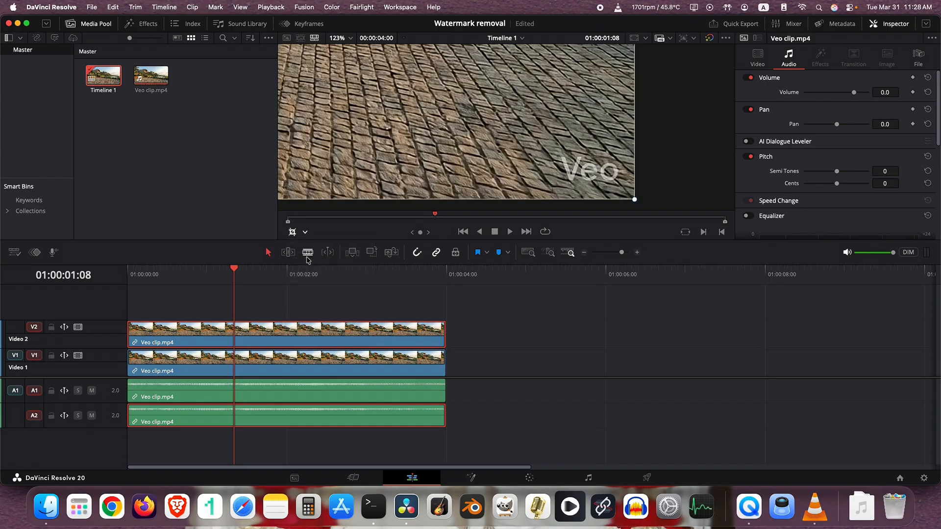
pyautogui.click(758, 58)
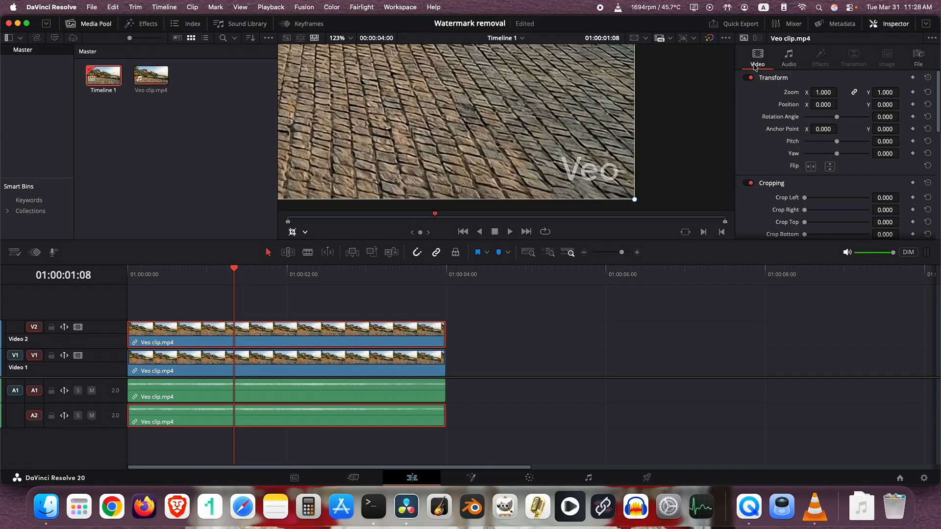
pyautogui.scroll(-3, 785, 177)
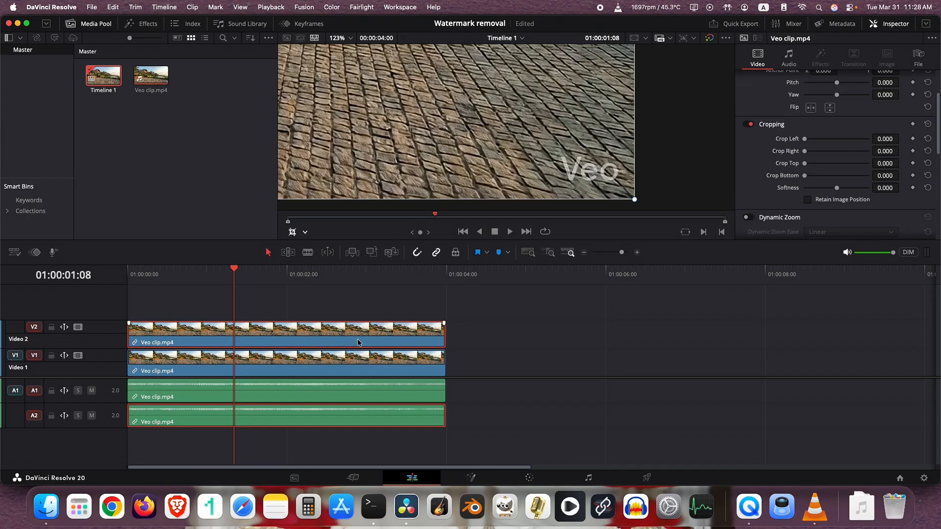
# Rename the Video 2 track as "duplicate".
pyautogui.doubleClick(331, 337)
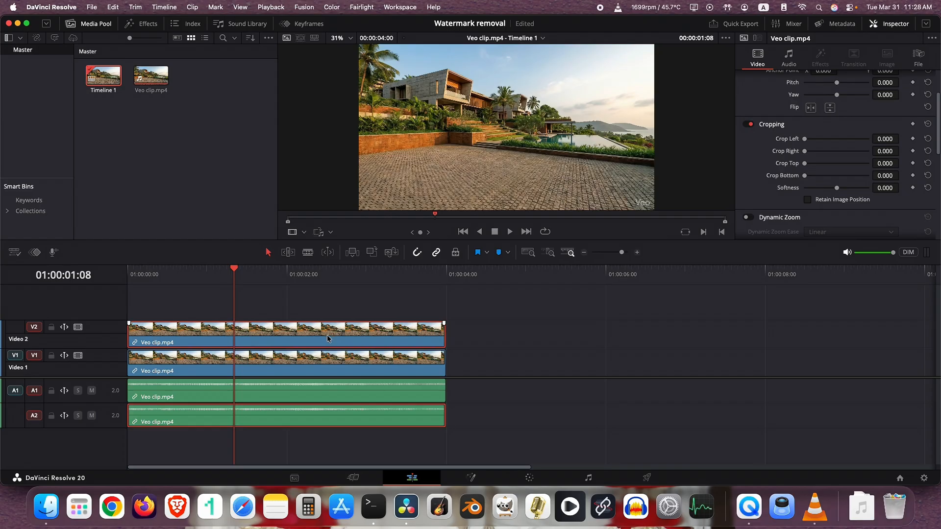
pyautogui.click(22, 337)
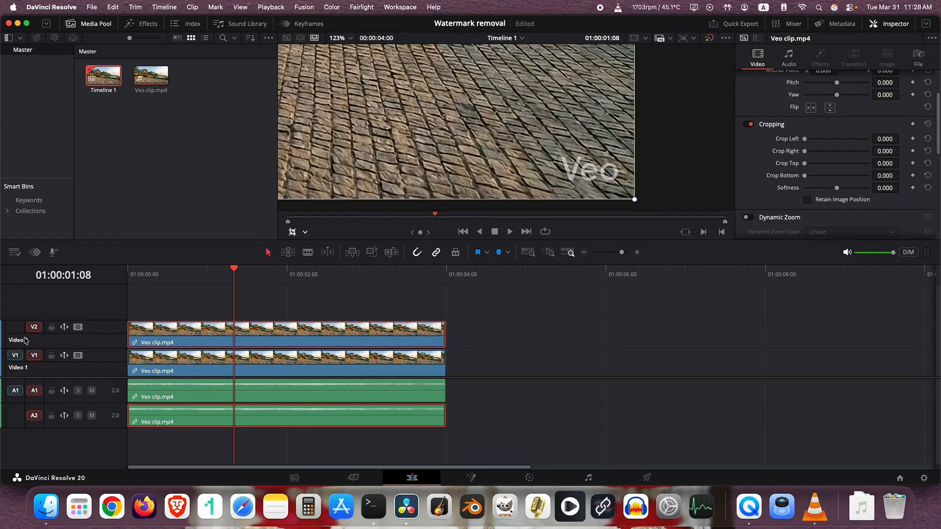
pyautogui.write('duplicate')
# Crop the upper clip around the Veo watermark: left 1788.100, right 14.700, top 997.600, bottom 16.500.
pyautogui.click(178, 342)
pyautogui.moveTo(804, 139); pyautogui.dragTo(864, 145)
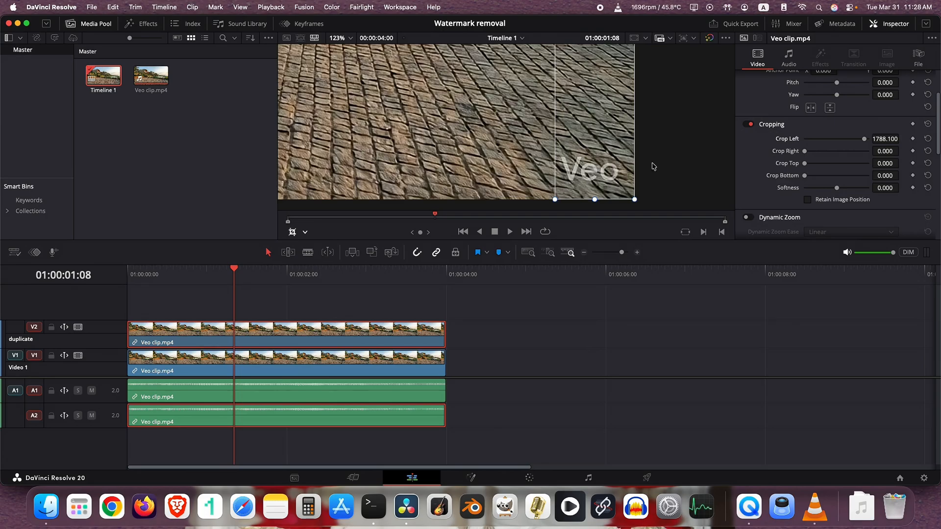
pyautogui.moveTo(804, 153); pyautogui.dragTo(805, 153)
pyautogui.moveTo(805, 163); pyautogui.dragTo(864, 168)
pyautogui.moveTo(805, 175); pyautogui.dragTo(805, 177)
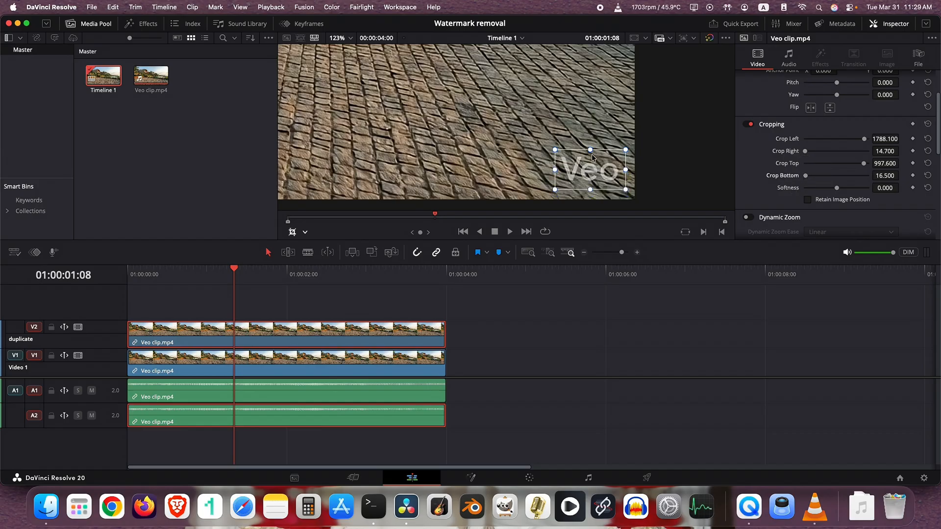
# Tighten the crop box around the watermark to about left 1790.353, right 15.058, top 1002.045, bottom 21.879.
pyautogui.moveTo(555, 150); pyautogui.dragTo(551, 147)
pyautogui.moveTo(625, 190); pyautogui.dragTo(625, 186)
pyautogui.moveTo(551, 148); pyautogui.dragTo(556, 152)
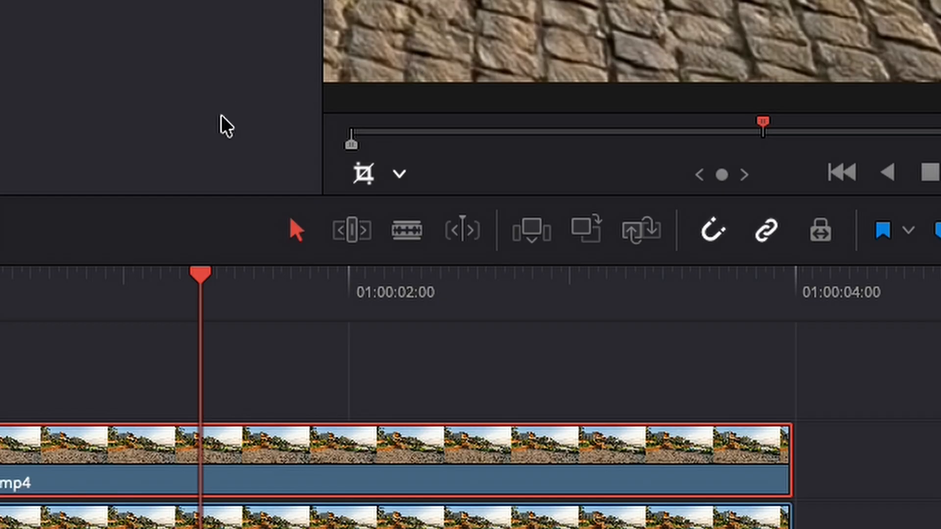
# Using Crop, move the crop box just above the watermark, at top 938.655 and bottom 85.269, and disable the Video 1 track.
pyautogui.click(399, 176)
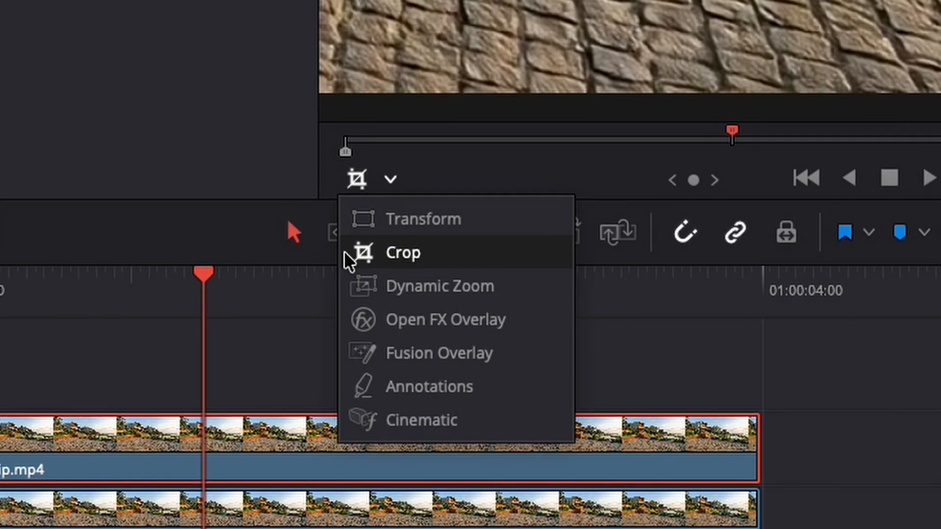
pyautogui.click(348, 254)
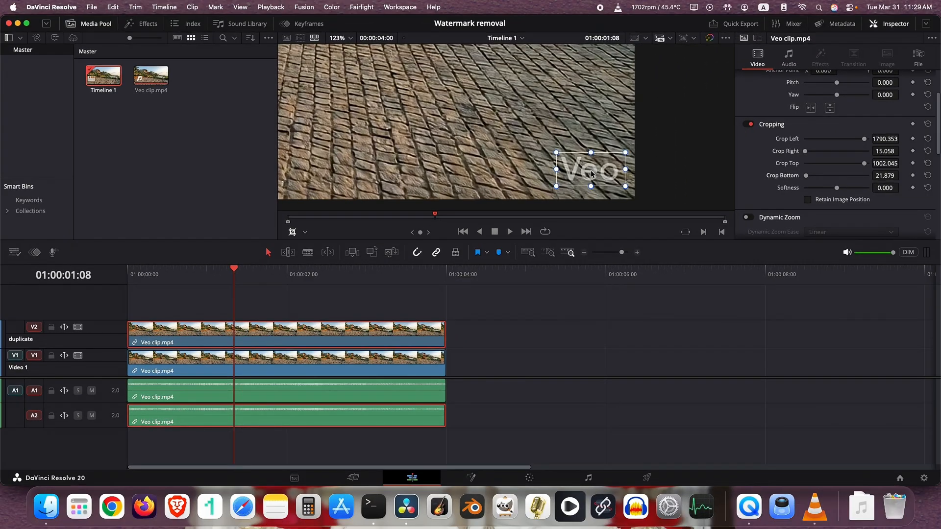
pyautogui.moveTo(591, 172); pyautogui.dragTo(591, 136)
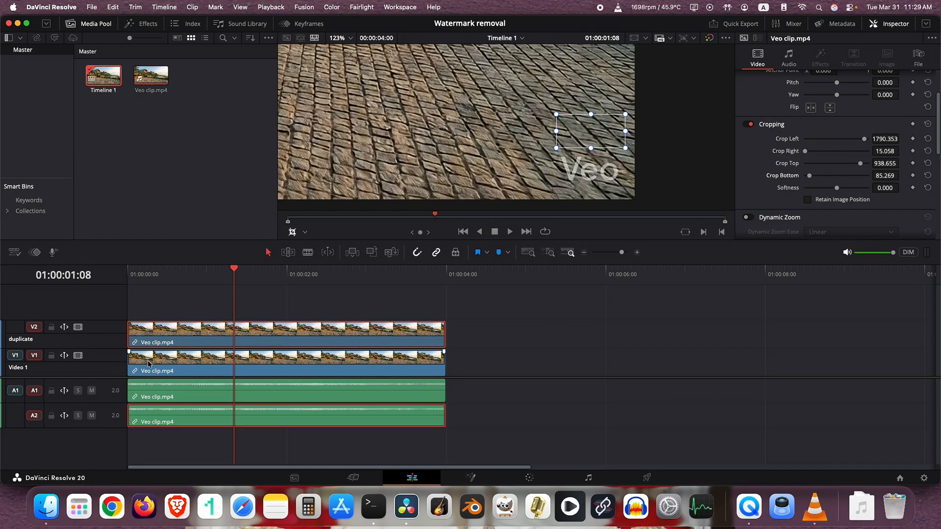
pyautogui.click(78, 355)
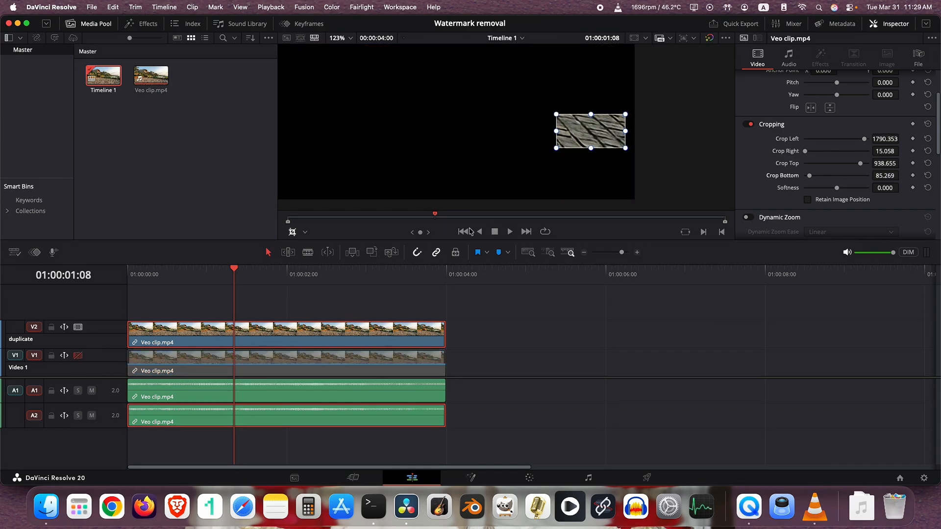
# Reposition the crop box above the watermark at left 1786.290, right 19.121, top 937.843, bottom 86.082, and save the project.
pyautogui.moveTo(598, 136); pyautogui.dragTo(598, 175)
pyautogui.click(78, 355)
pyautogui.click(78, 356)
pyautogui.moveTo(588, 170); pyautogui.dragTo(590, 132)
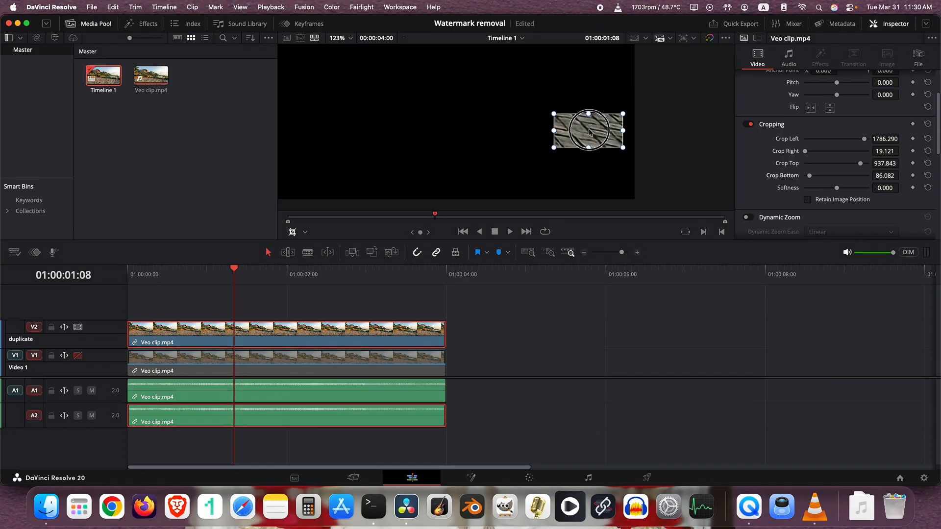
pyautogui.press('super+s')
# Re-enable the Video 1 track to show the original clip beneath the cropped patch.
pyautogui.click(78, 356)
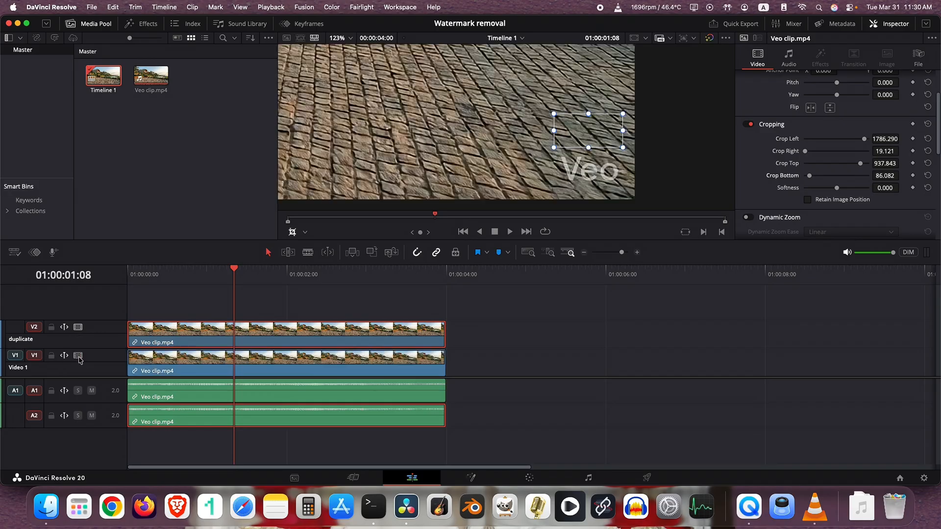
pyautogui.click(78, 356)
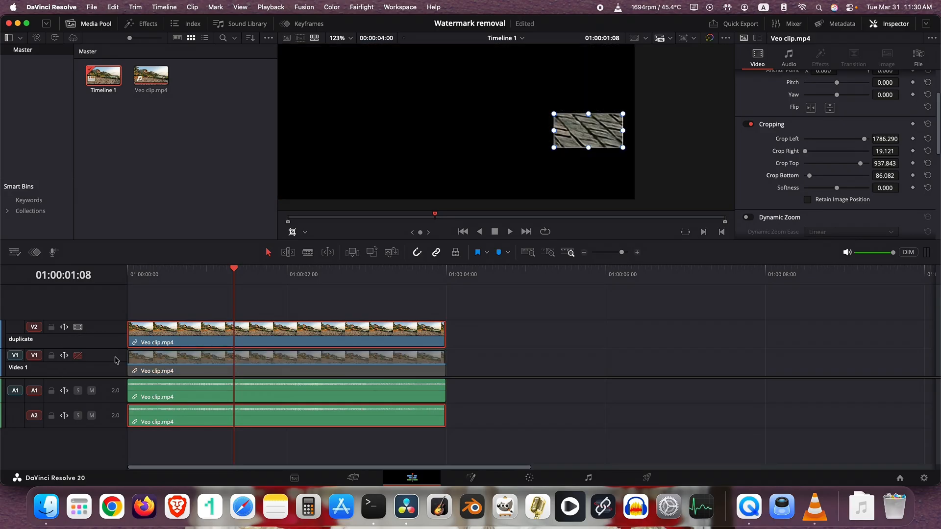
pyautogui.click(80, 356)
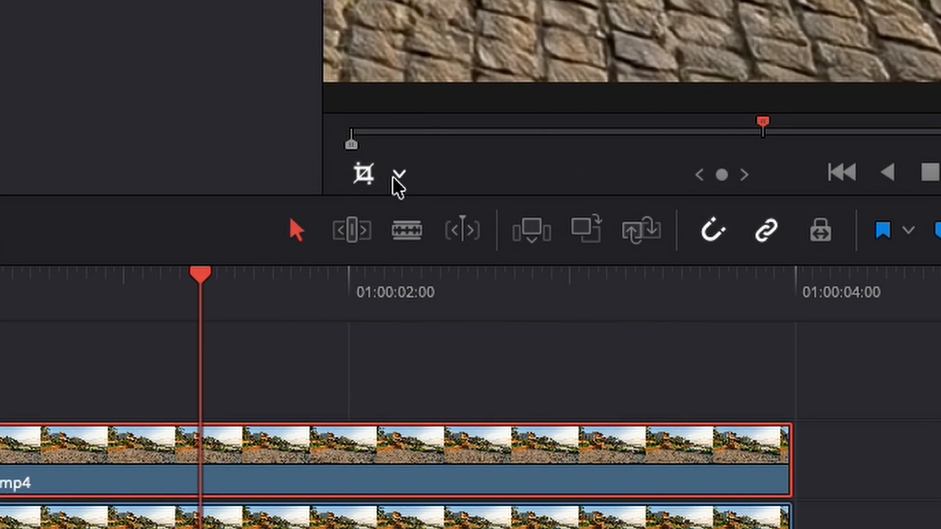
# Using Transform, move the cropped patch down over the Veo watermark and hide the transform outline.
pyautogui.click(392, 177)
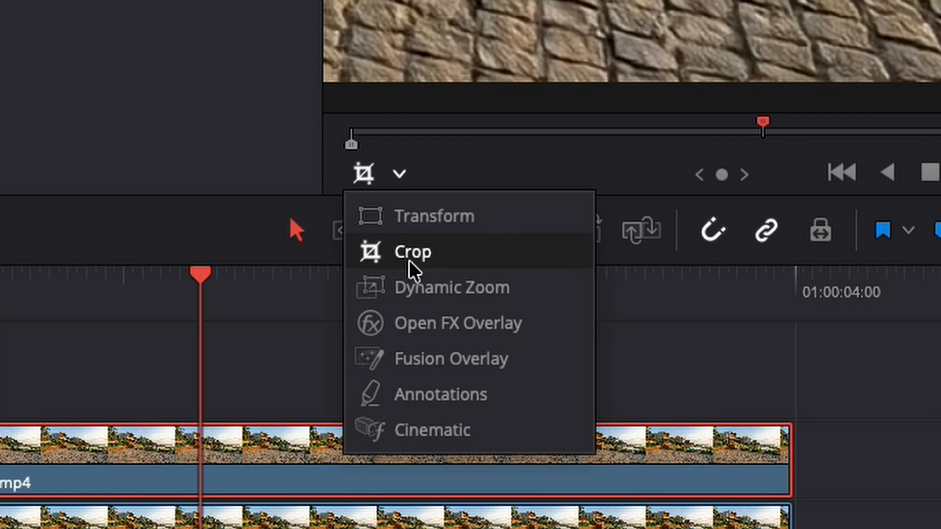
pyautogui.click(404, 218)
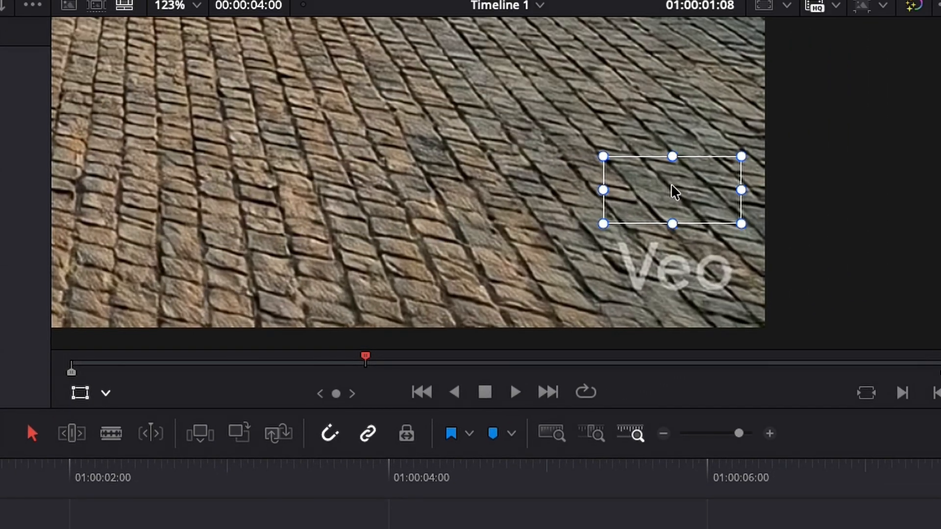
pyautogui.moveTo(676, 192); pyautogui.dragTo(693, 268)
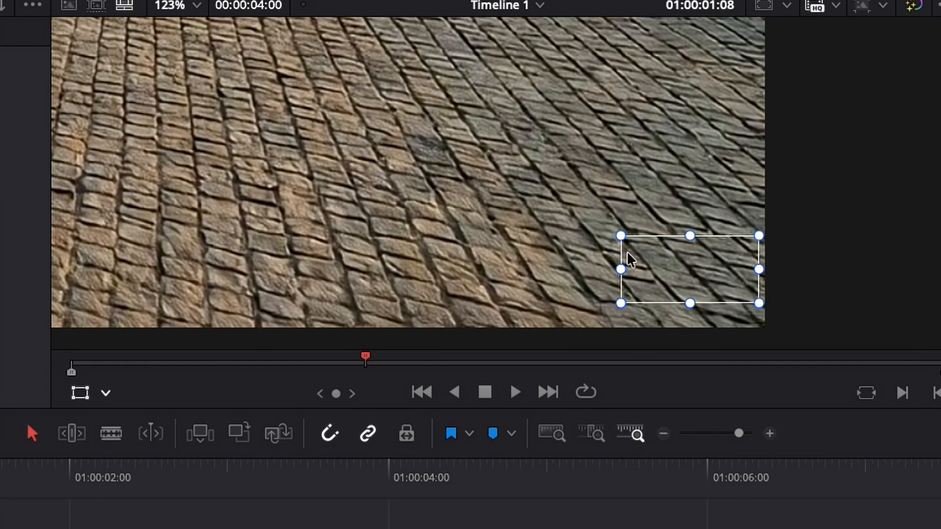
pyautogui.scroll(3, 651, 273)
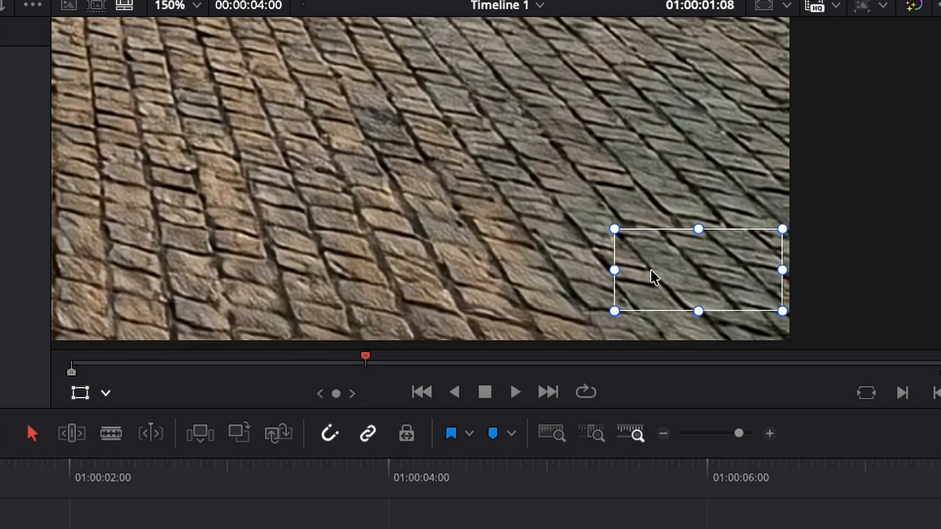
pyautogui.click(80, 396)
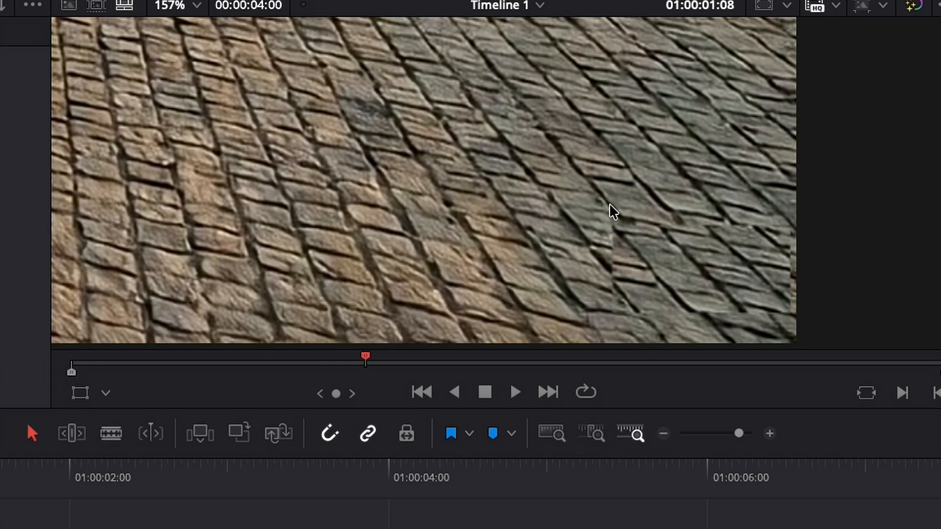
# Set the patch's crop softness to about -0.760 and shift the patch slightly to line up with the surrounding paving.
pyautogui.scroll(2, 618, 230)
pyautogui.scroll(1, 630, 241)
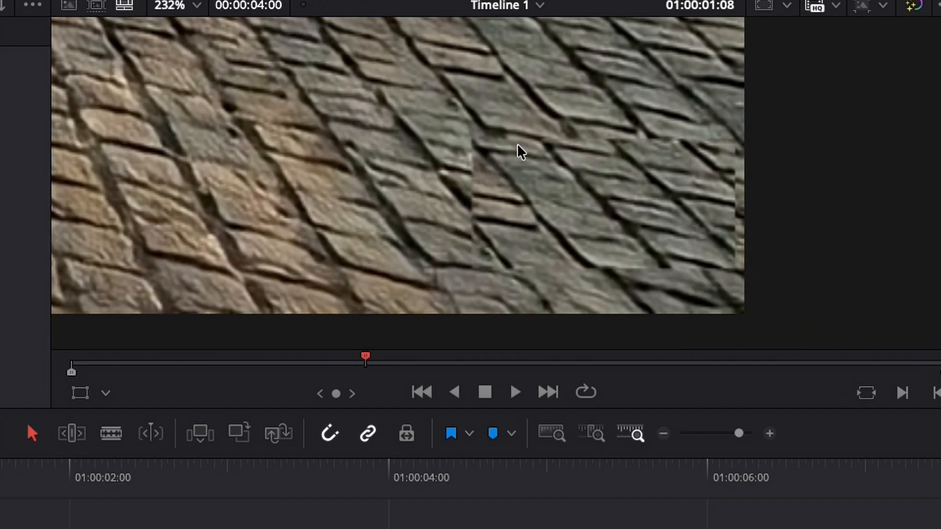
pyautogui.scroll(1, 529, 181)
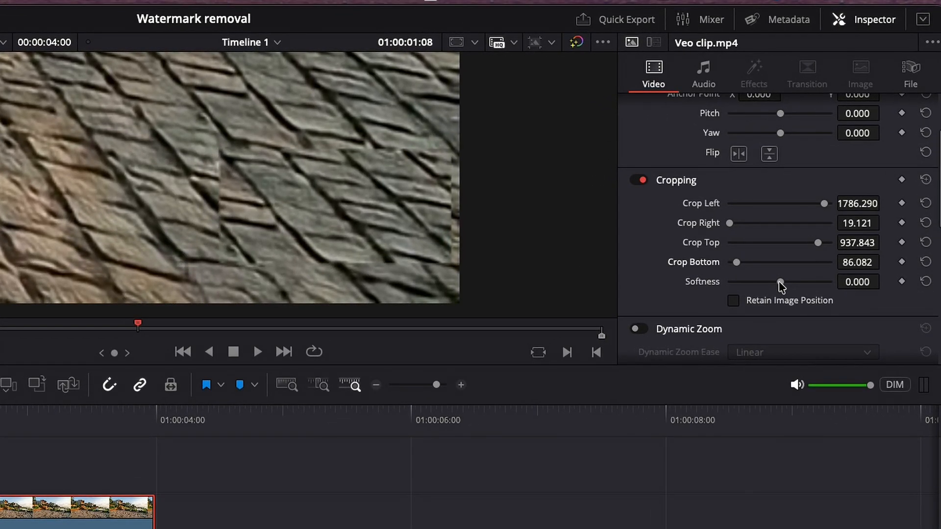
pyautogui.click(779, 282)
pyautogui.moveTo(781, 285); pyautogui.dragTo(780, 287)
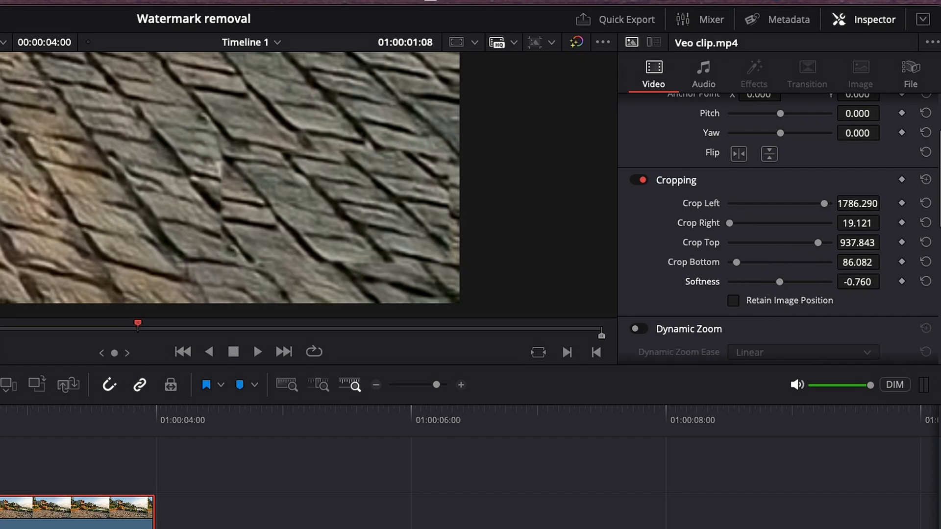
pyautogui.moveTo(310, 207); pyautogui.dragTo(296, 213)
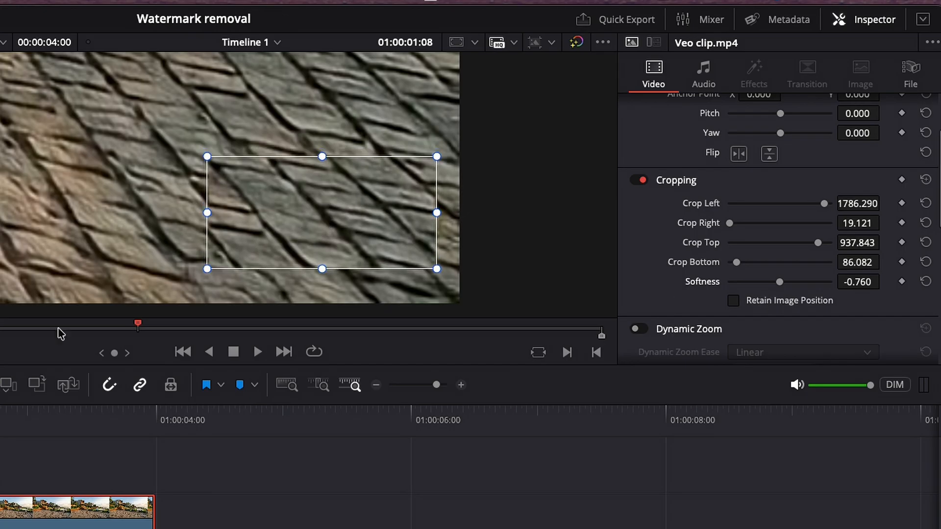
# Nudge the patch into line with the paving, set its crop softness to -2, and hide the transform outline.
pyautogui.moveTo(779, 285); pyautogui.dragTo(780, 285)
pyautogui.moveTo(269, 215); pyautogui.dragTo(268, 216)
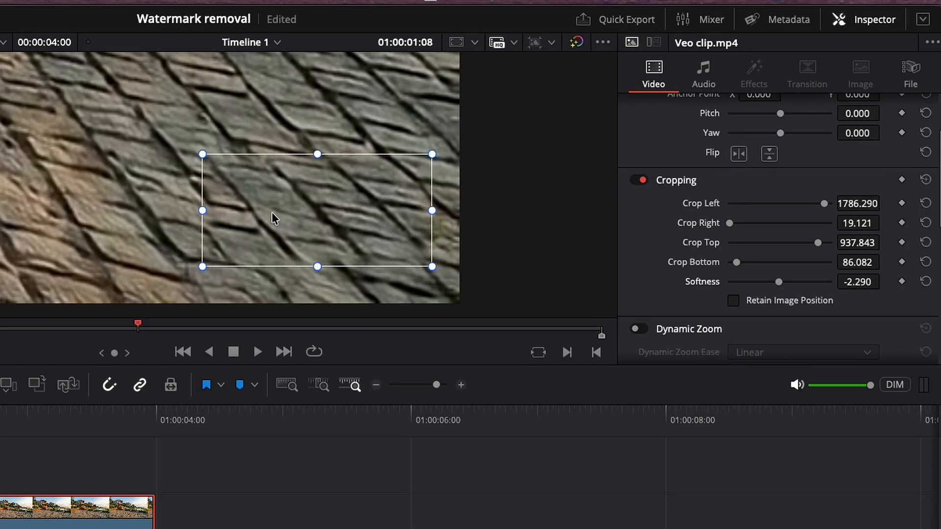
pyautogui.click(866, 283)
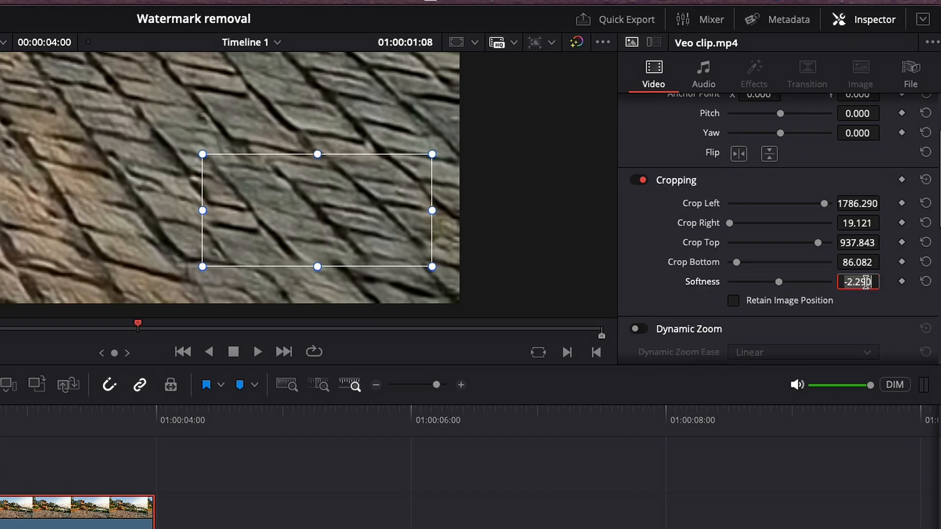
pyautogui.write('-2')
pyautogui.press('Return')
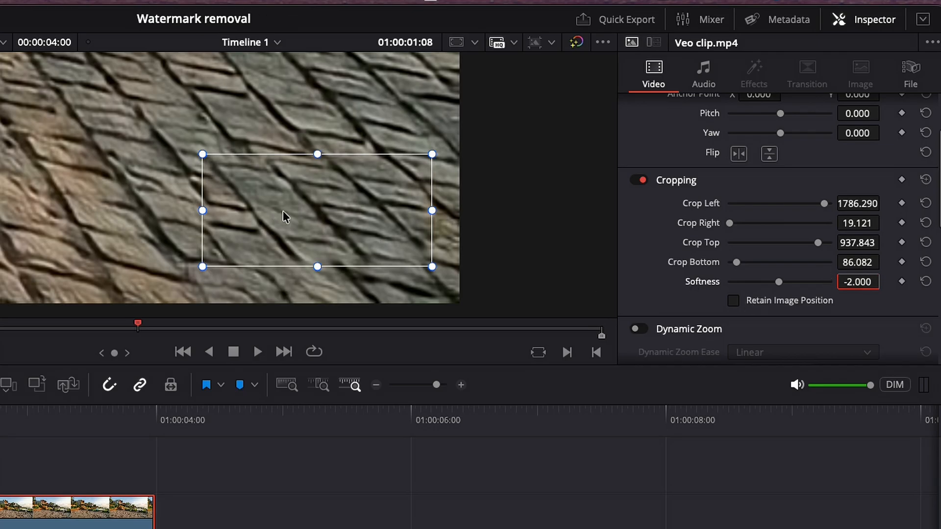
pyautogui.click(73, 238)
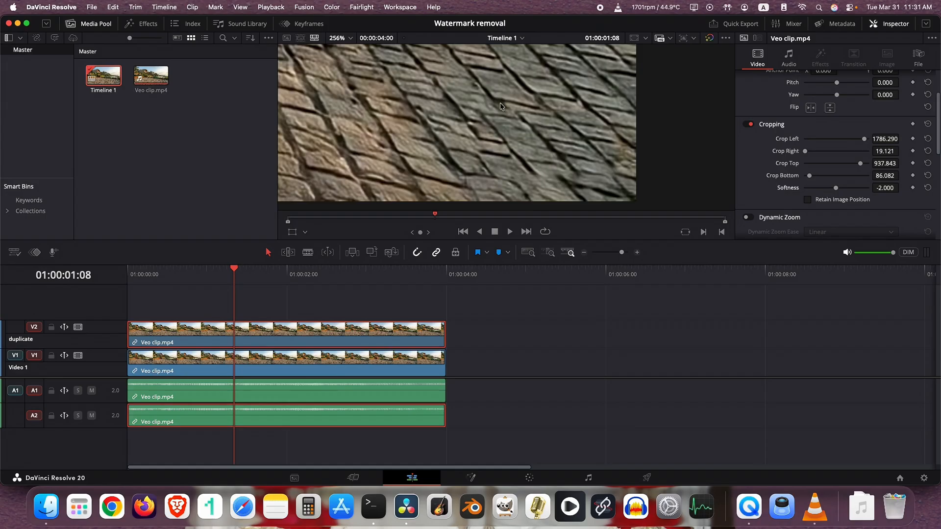
# Play the timeline from the start to examine the patched watermark area.
pyautogui.scroll(-5, 228, 157)
pyautogui.moveTo(88, 137); pyautogui.dragTo(161, 163)
pyautogui.scroll(-6, 450, 117)
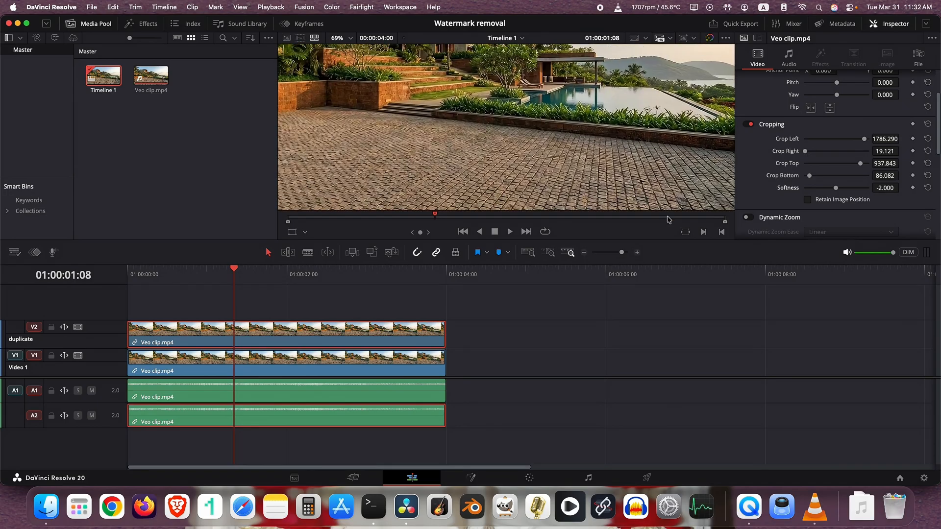
pyautogui.moveTo(484, 149); pyautogui.dragTo(473, 120)
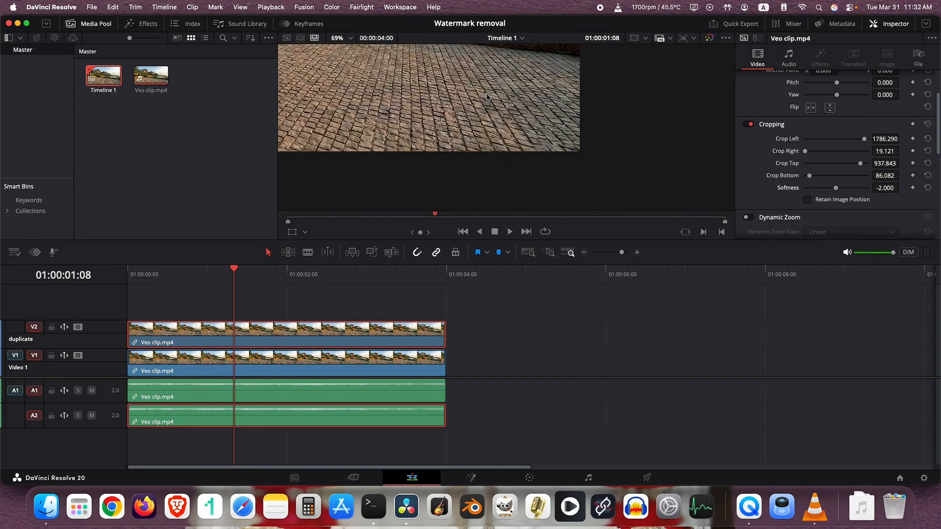
pyautogui.moveTo(552, 148); pyautogui.dragTo(554, 181)
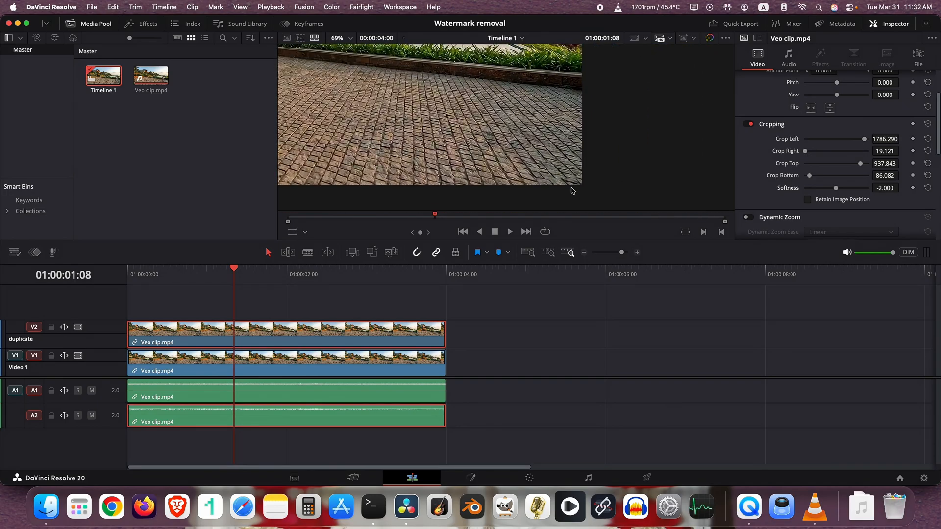
pyautogui.click(135, 278)
pyautogui.press('space')
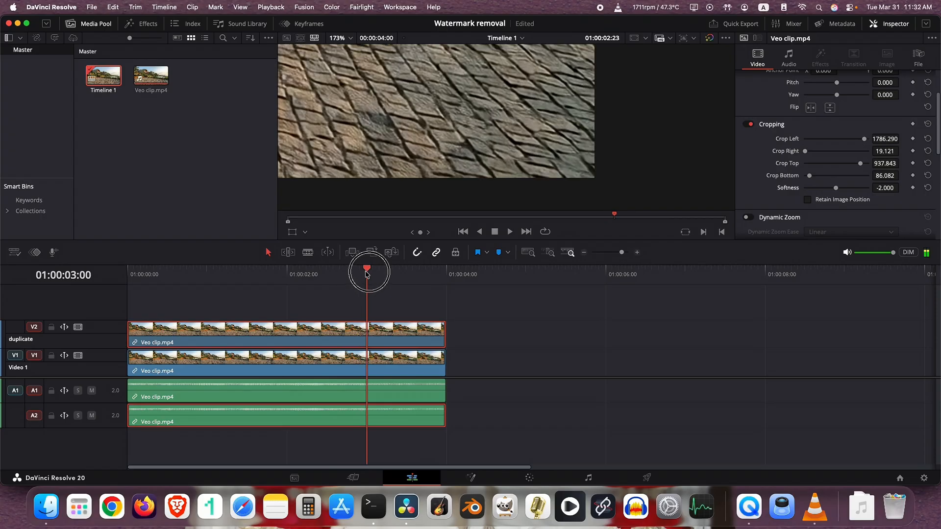
# At 01:00:01:11, scale the patch to zoom 1.035 with Transform and reposition it to about X -35.737, Y -47.526.
pyautogui.moveTo(367, 269); pyautogui.dragTo(243, 269)
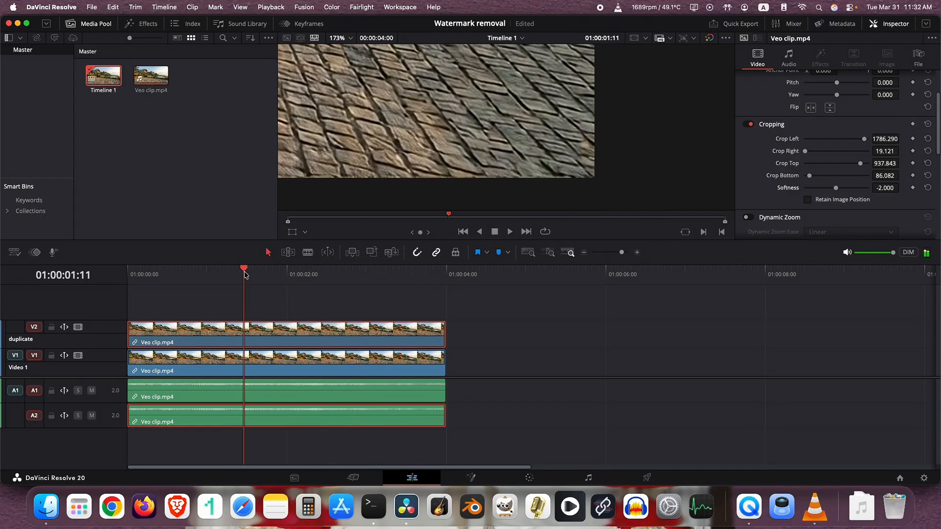
pyautogui.scroll(2, 525, 129)
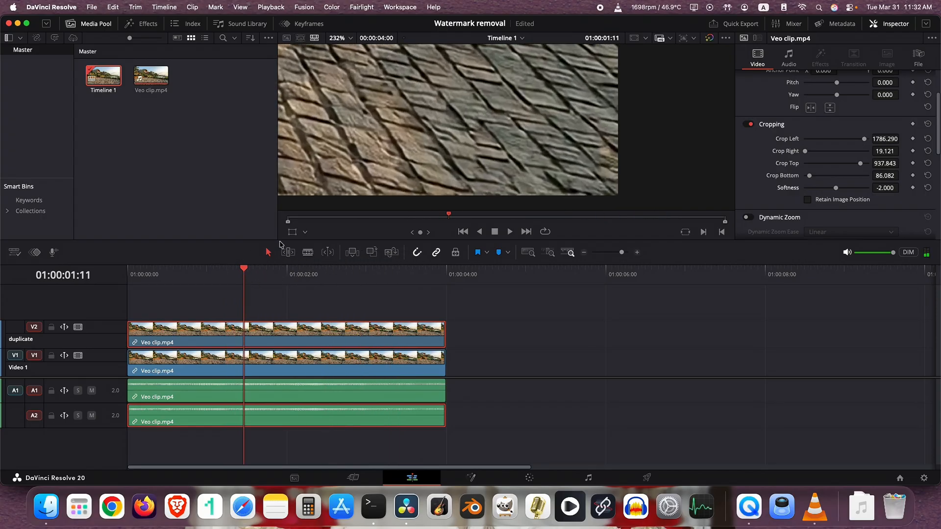
pyautogui.click(304, 234)
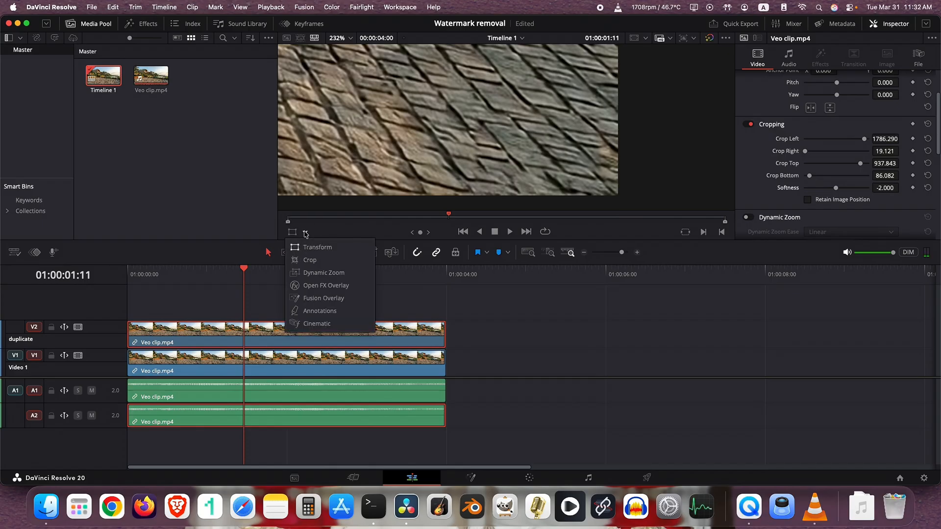
pyautogui.click(315, 248)
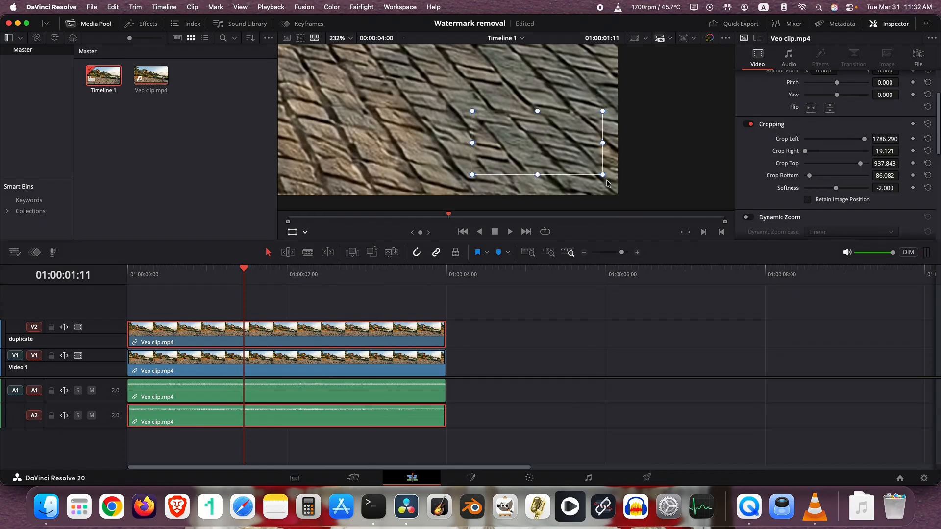
pyautogui.moveTo(603, 171); pyautogui.dragTo(640, 194)
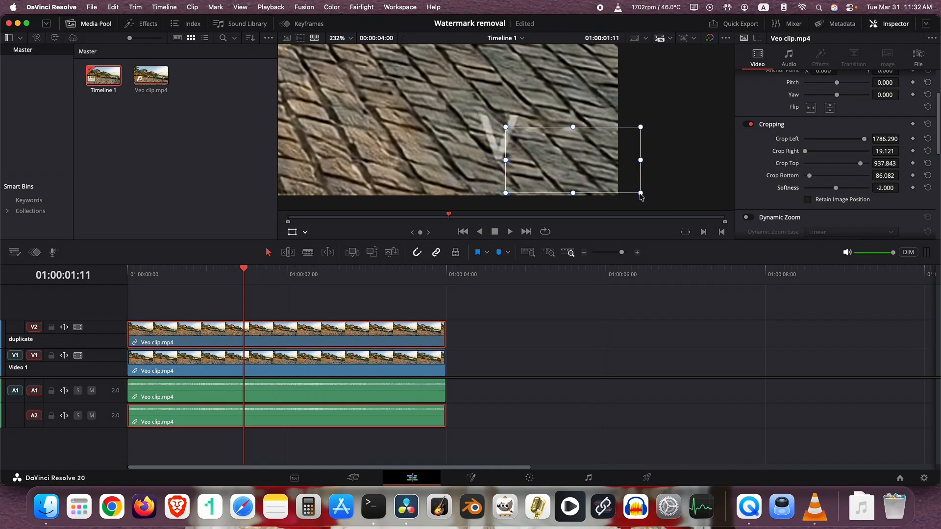
pyautogui.moveTo(577, 165); pyautogui.dragTo(536, 144)
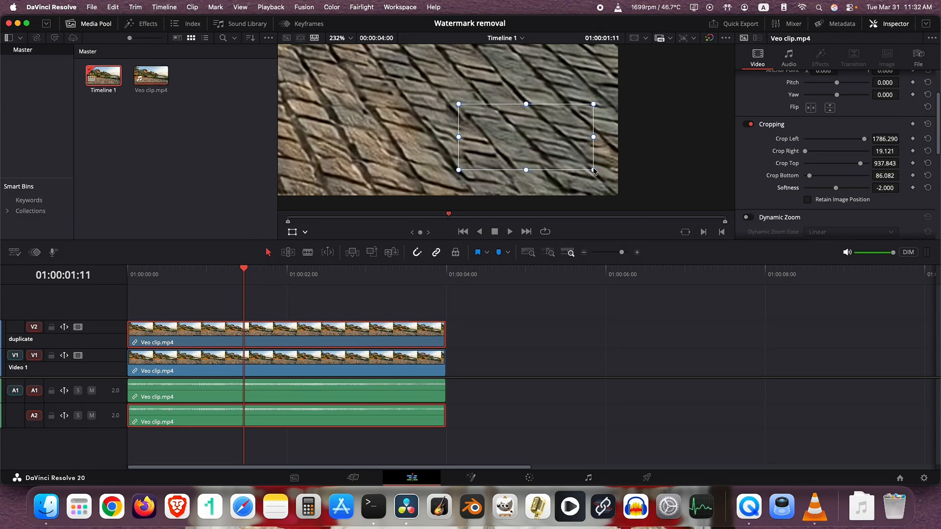
# Refine the patch's transform to zoom 1.149, position X -134.433, Y 4.623 and rotation -0.400, and hide its outline.
pyautogui.scroll(4, 784, 125)
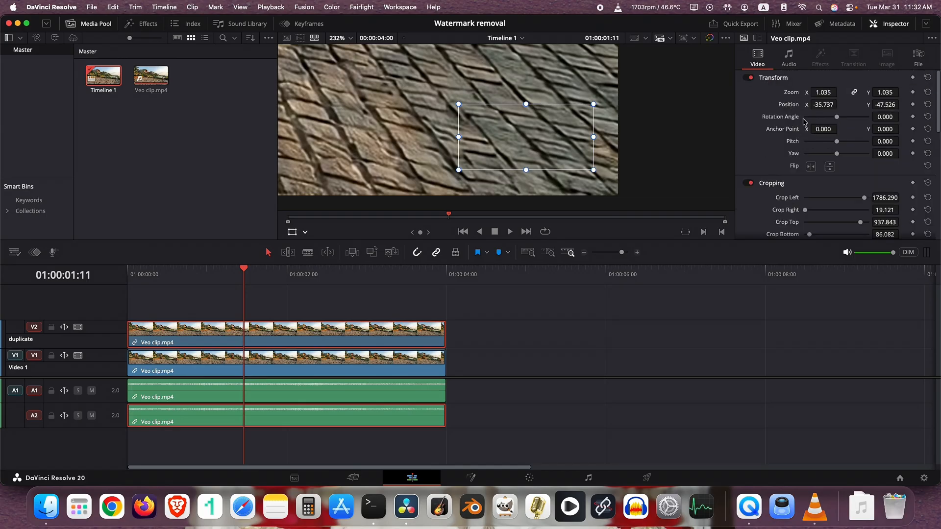
pyautogui.moveTo(823, 92); pyautogui.dragTo(824, 93)
pyautogui.moveTo(590, 160); pyautogui.dragTo(535, 132)
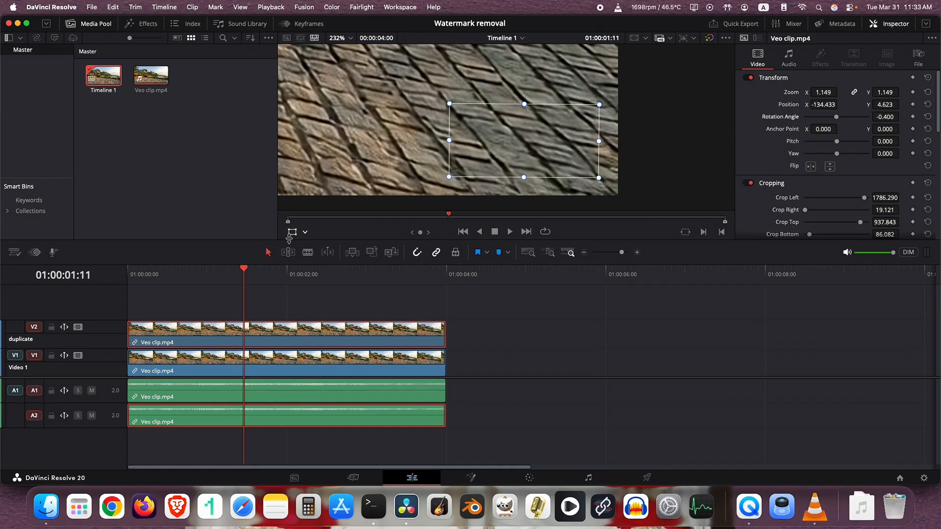
pyautogui.click(294, 232)
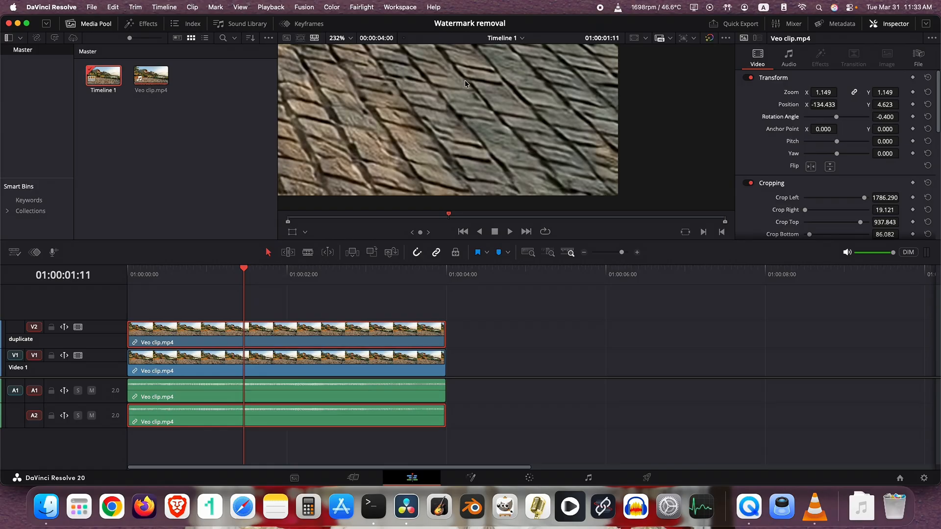
# Compare the patch's blend with its transform outline shown and hidden, and return the playhead to the timeline start.
pyautogui.click(295, 231)
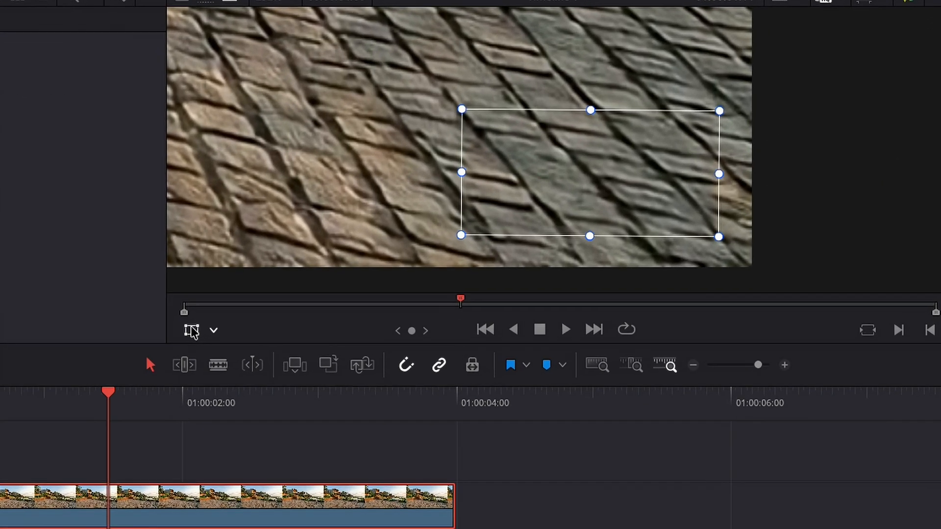
pyautogui.click(294, 232)
pyautogui.click(86, 443)
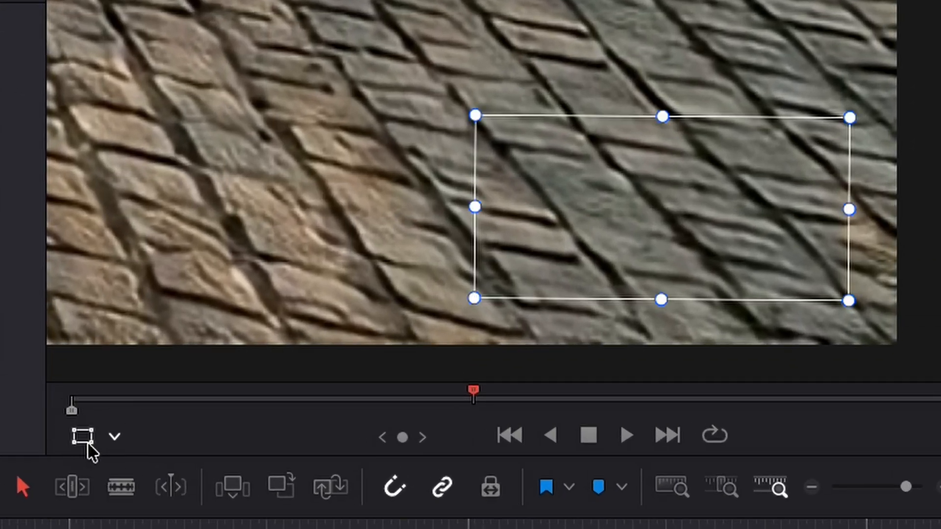
pyautogui.click(86, 443)
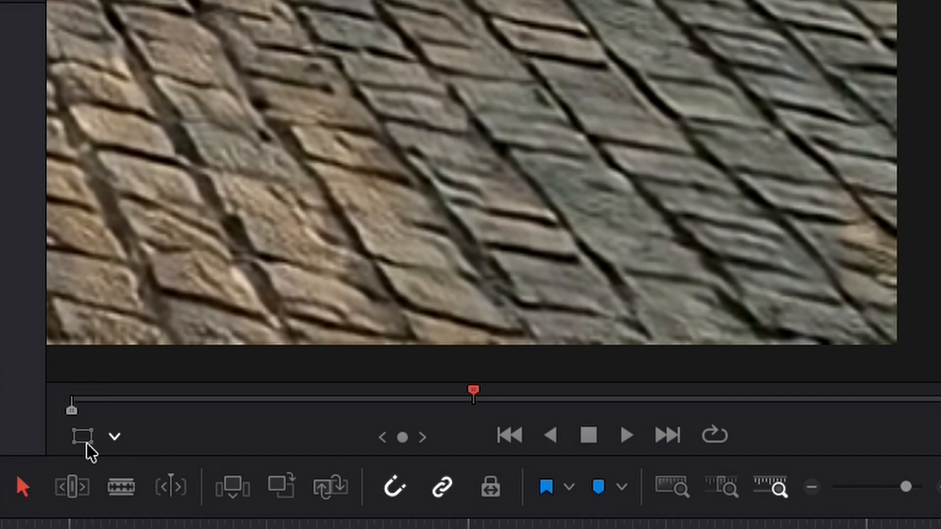
pyautogui.moveTo(171, 289); pyautogui.dragTo(114, 272)
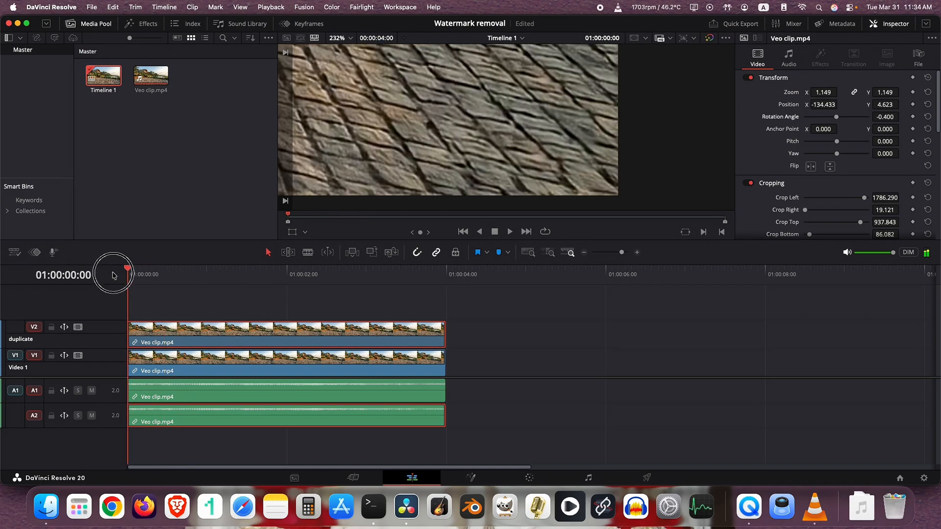
# Play the timeline at close zoom with the viewer enlarged to examine how the patch blends over the watermark area.
pyautogui.press('space')
pyautogui.press('space')
pyautogui.click(198, 281)
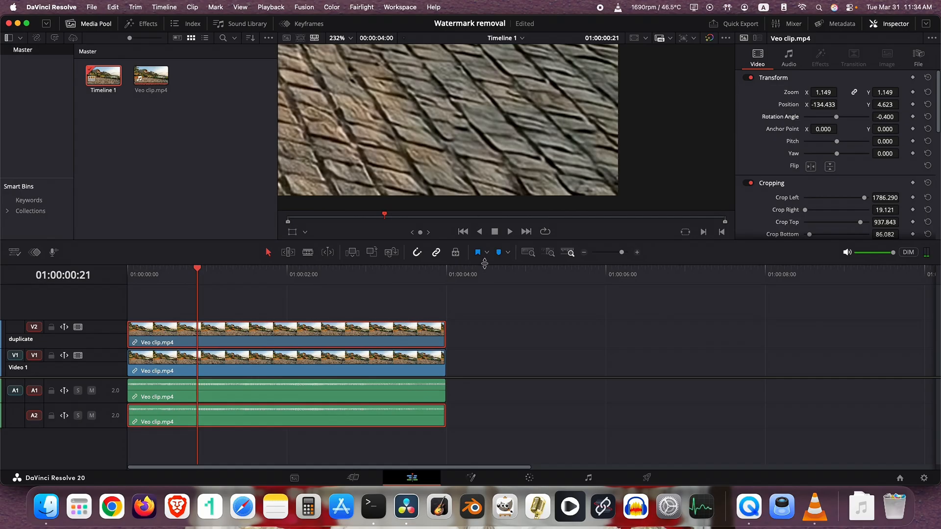
pyautogui.moveTo(484, 263); pyautogui.dragTo(492, 289)
pyautogui.press('space')
pyautogui.press('space')
# View the whole frame and replay the timeline from the start to check the patch at normal size.
pyautogui.scroll(-5, 434, 186)
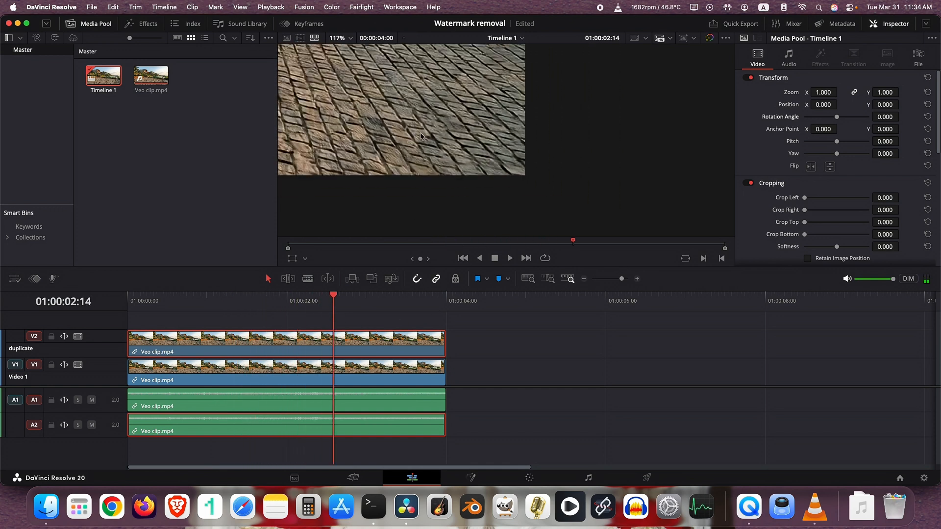
pyautogui.scroll(-4, 441, 117)
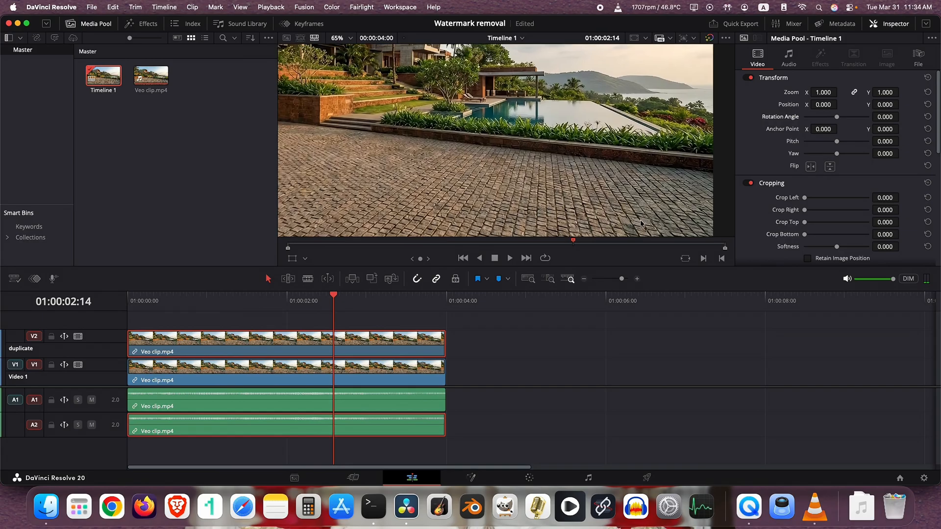
pyautogui.scroll(-3, 637, 217)
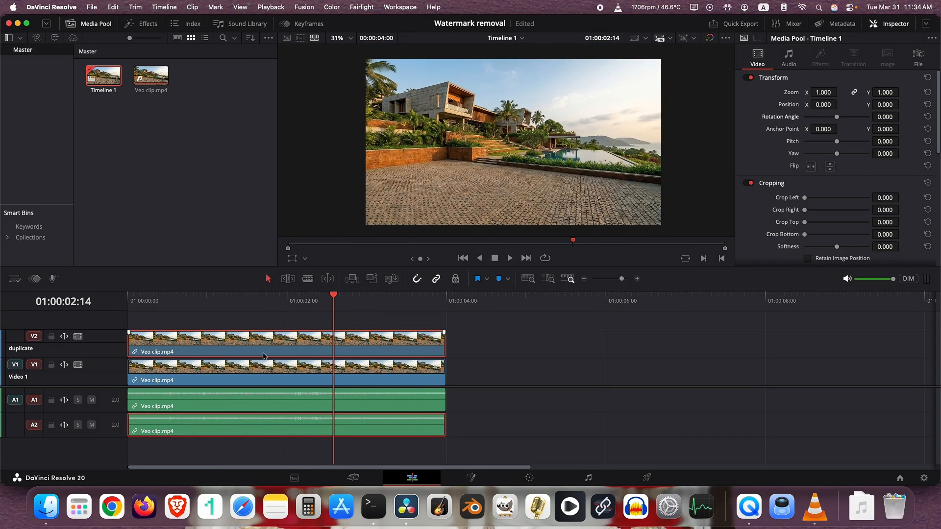
pyautogui.moveTo(168, 301); pyautogui.dragTo(126, 302)
pyautogui.press('space')
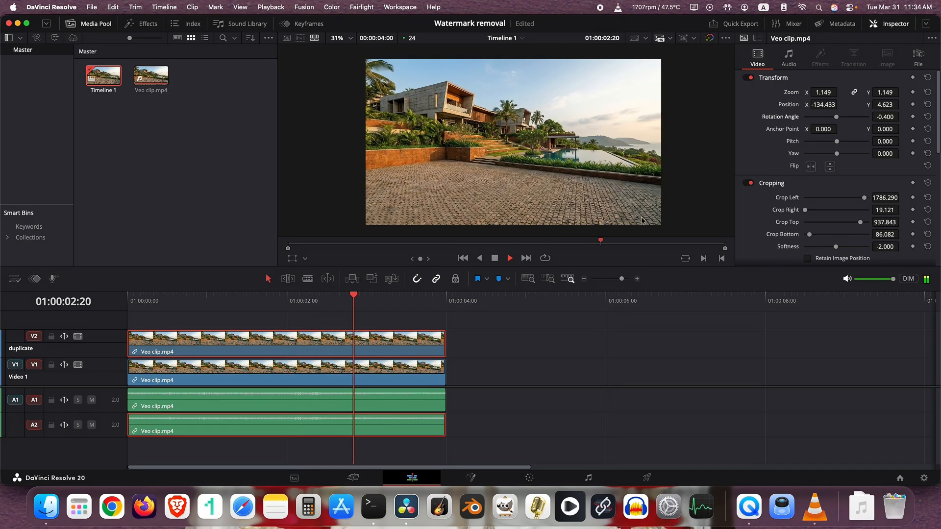
pyautogui.click(272, 307)
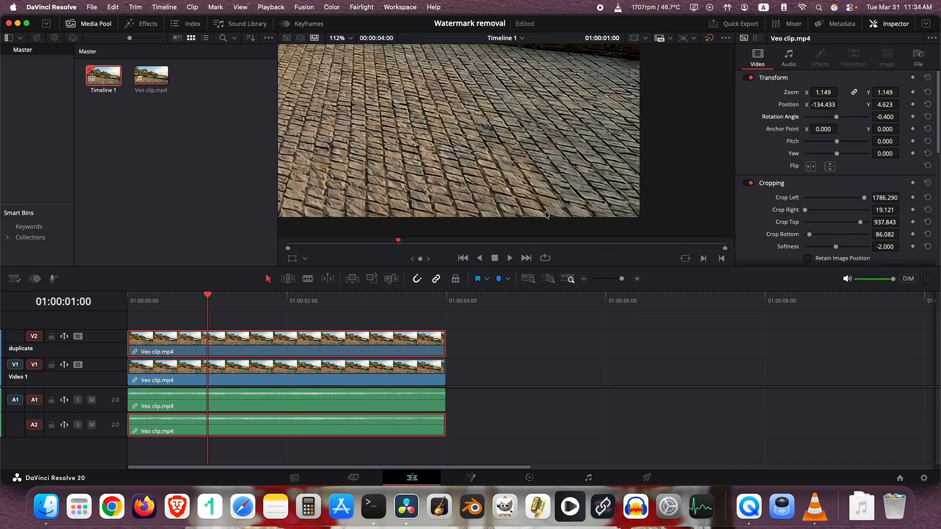
# Switch to the Color page and select the duplicate clip on V2 for grading.
pyautogui.click(536, 485)
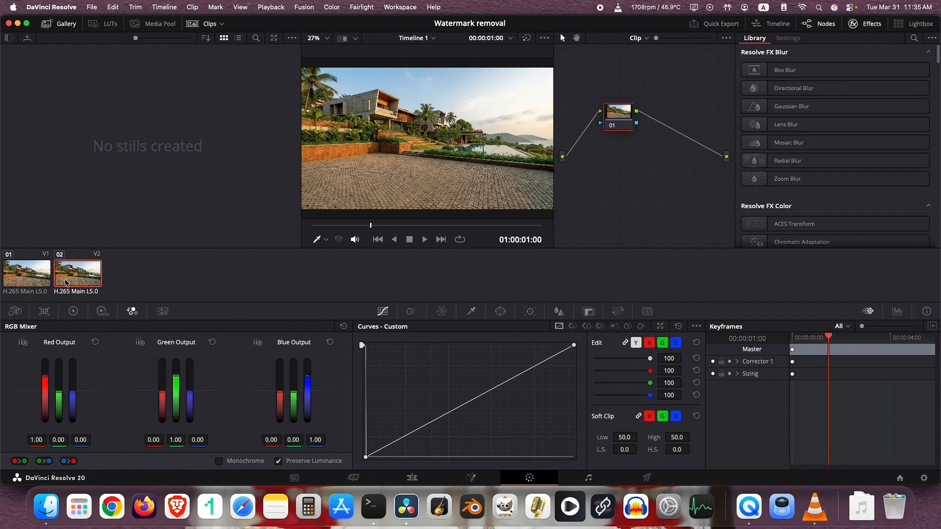
pyautogui.click(40, 276)
pyautogui.click(57, 278)
pyautogui.click(54, 278)
pyautogui.click(45, 278)
pyautogui.click(55, 277)
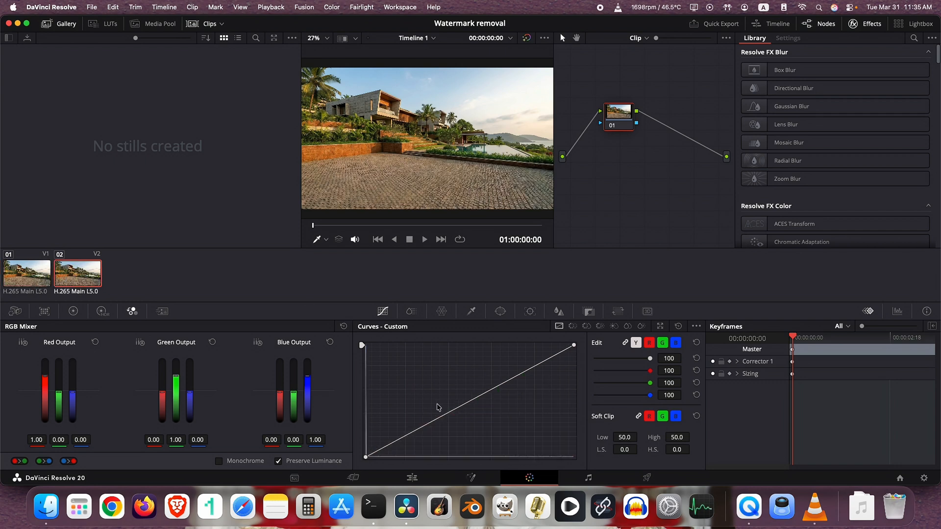
# Try lifting the midtones on the linked custom curve, remove that point, and isolate the Y channel for curve editing.
pyautogui.moveTo(447, 412); pyautogui.dragTo(470, 374)
pyautogui.rightClick(470, 374)
pyautogui.click(648, 343)
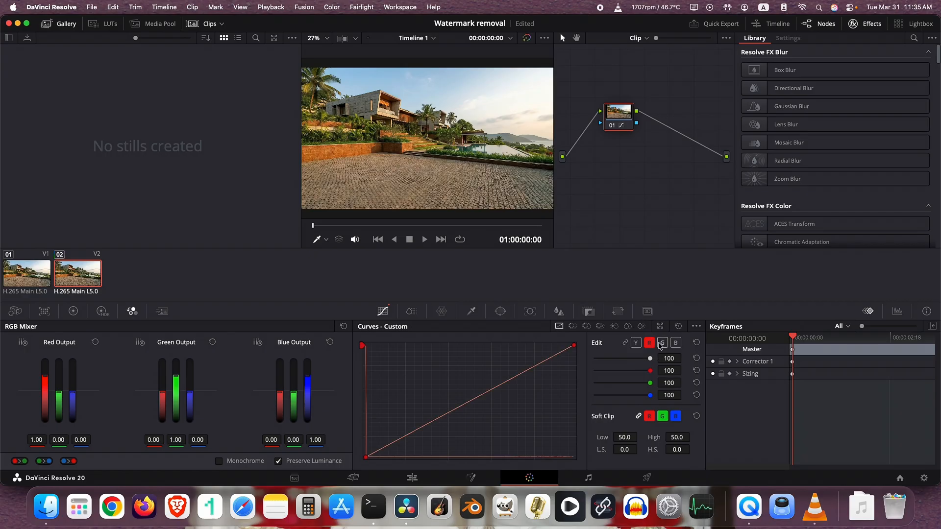
pyautogui.click(638, 344)
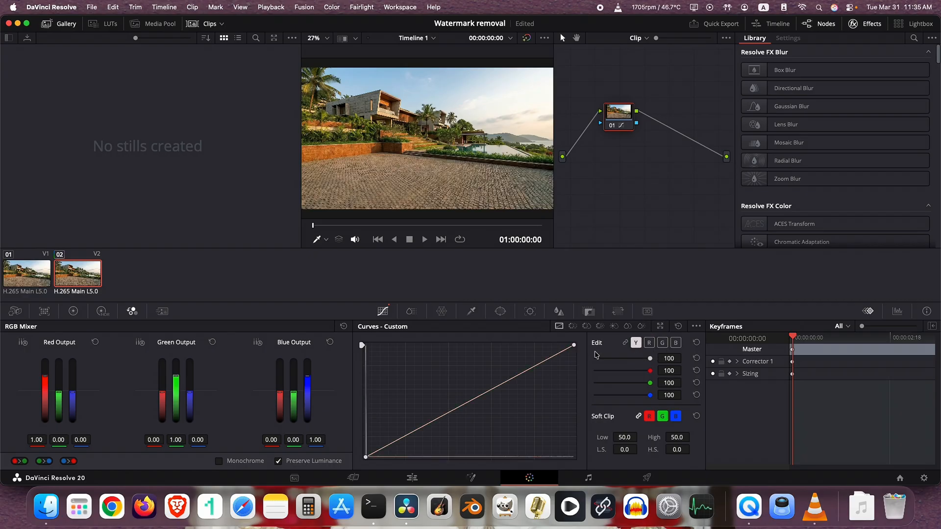
# Lower the Y curve slightly around its lower midtones while checking the patch up close, and return to the Edit page.
pyautogui.click(447, 417)
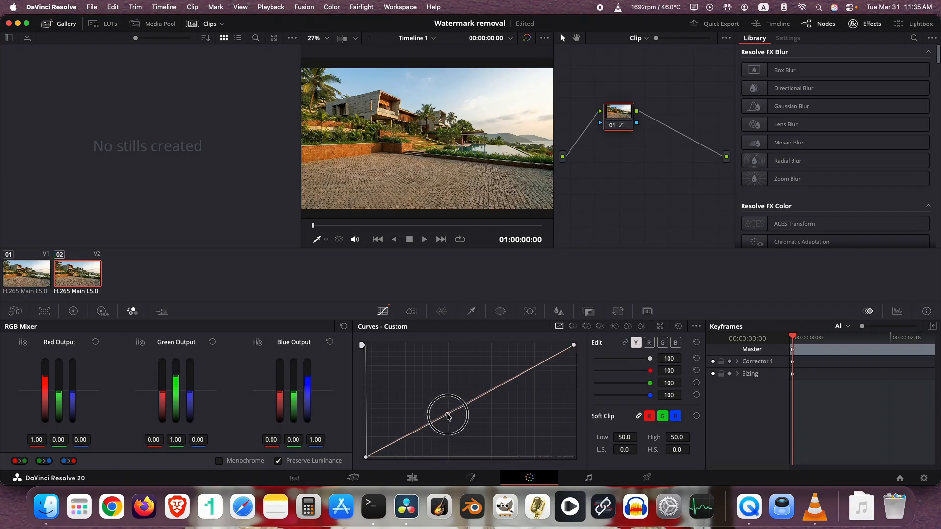
pyautogui.scroll(3, 365, 177)
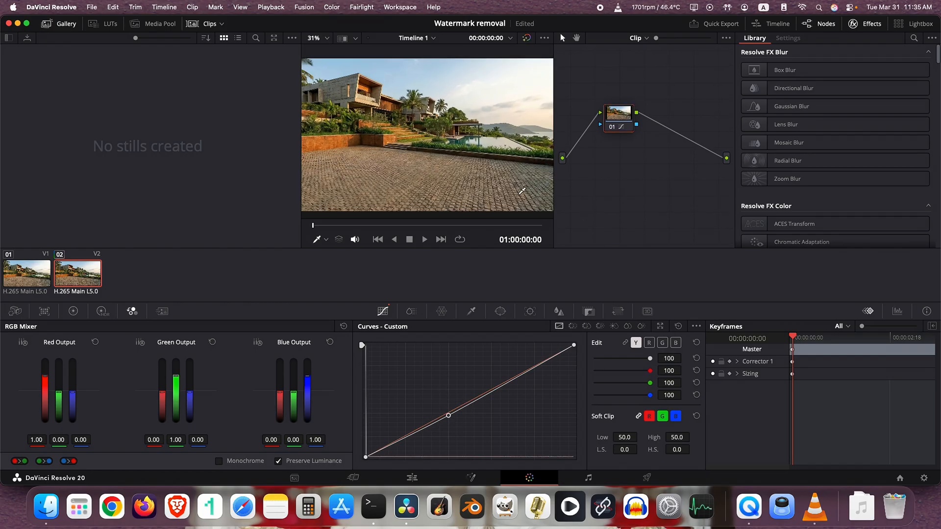
pyautogui.scroll(5, 366, 176)
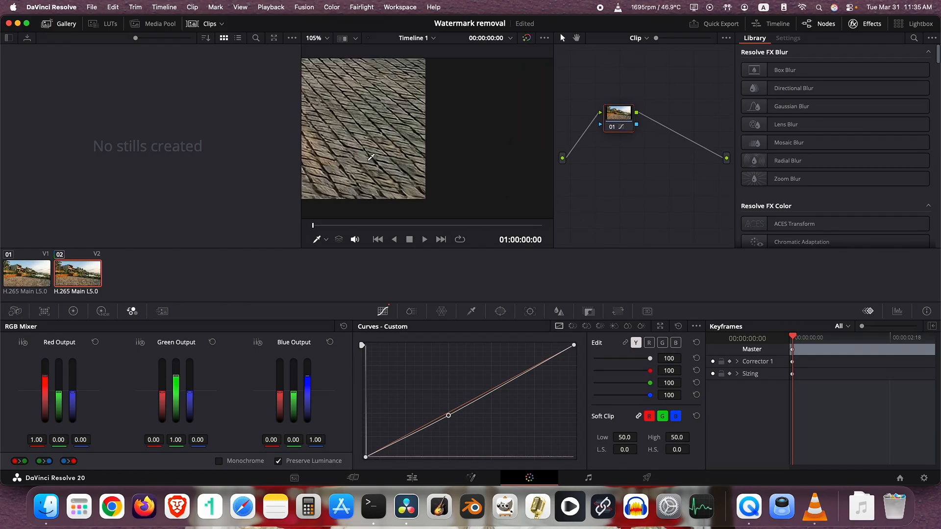
pyautogui.rightClick(447, 417)
pyautogui.moveTo(447, 413)
pyautogui.mouseDown()
pyautogui.moveTo(455, 434)
pyautogui.moveTo(442, 420)
pyautogui.mouseUp()
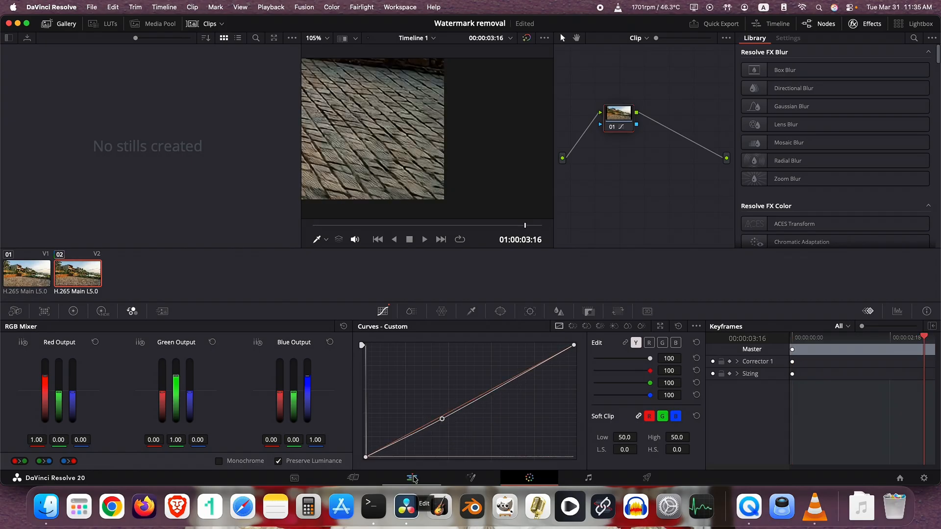
pyautogui.click(413, 479)
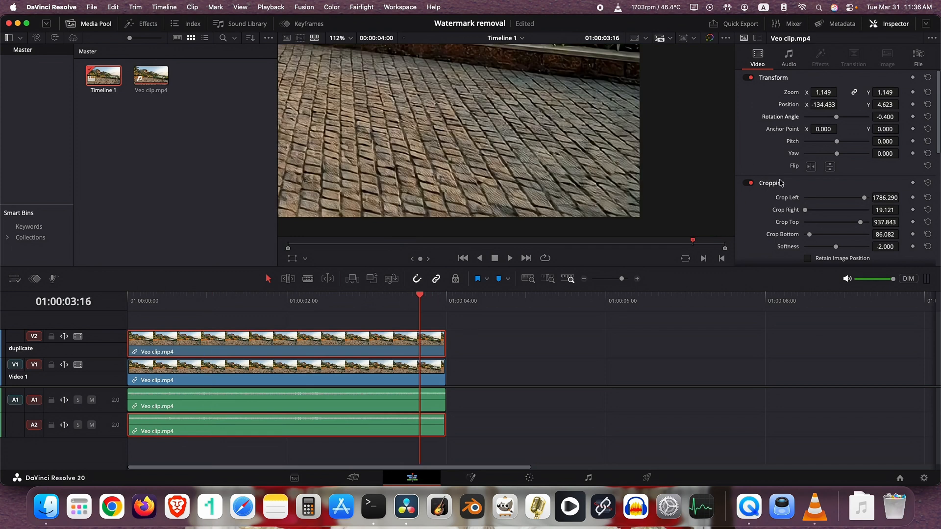
# Set the duplicate clip's crop softness to 15, checking the patch at 01:00:02:17 against its transform outline.
pyautogui.scroll(-3, 794, 181)
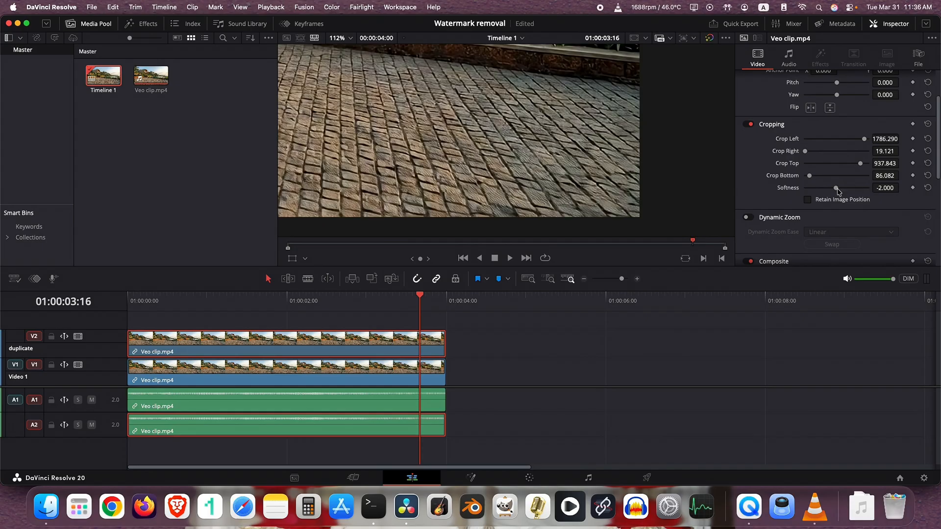
pyautogui.moveTo(837, 190); pyautogui.dragTo(842, 190)
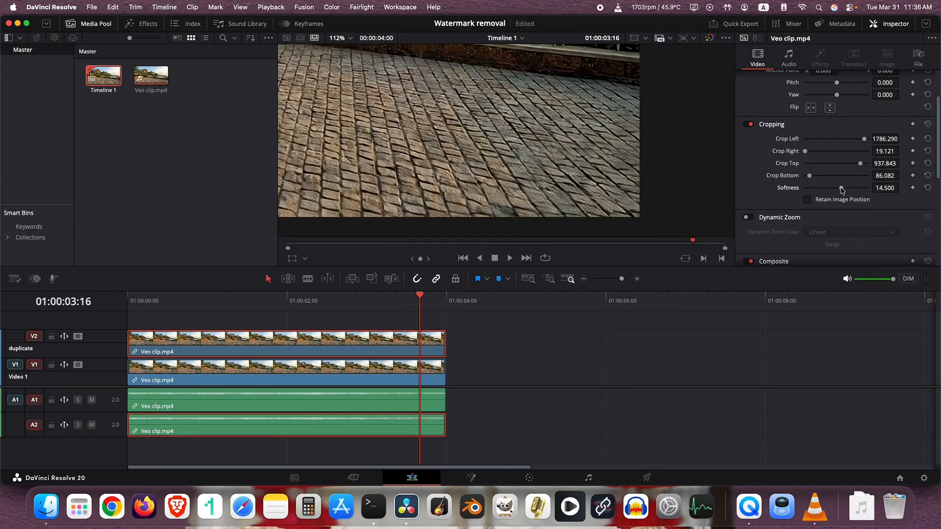
pyautogui.moveTo(420, 297); pyautogui.dragTo(343, 300)
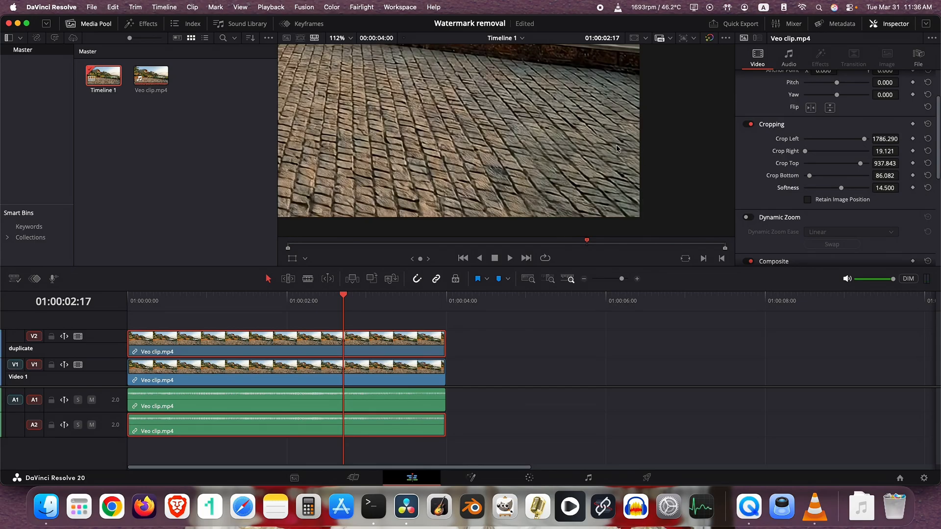
pyautogui.click(292, 258)
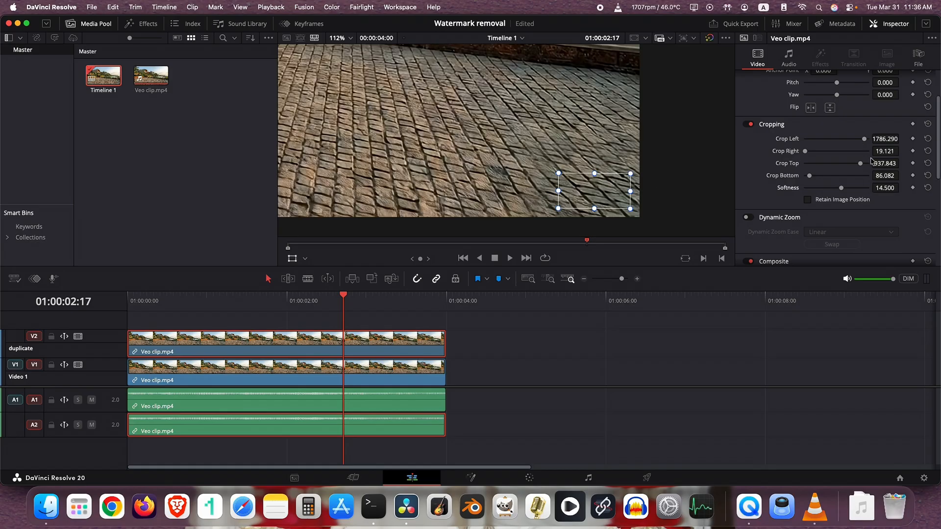
pyautogui.moveTo(878, 190); pyautogui.dragTo(880, 190)
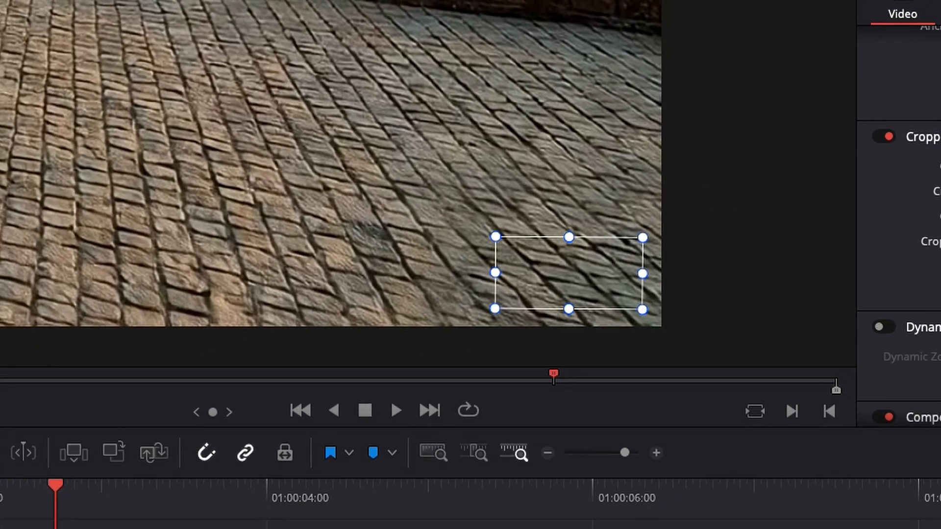
pyautogui.click(128, 331)
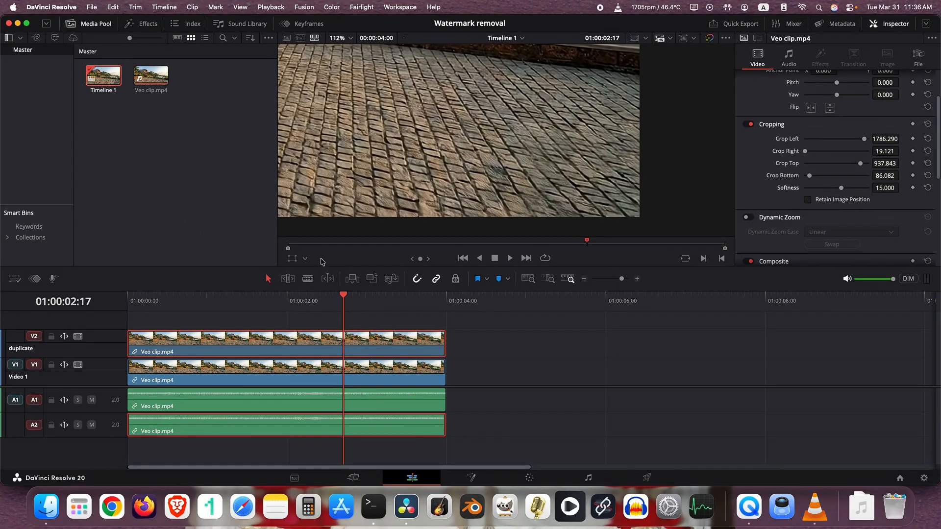
# Play the clip from near its start in full screen to check the patched watermark area.
pyautogui.moveTo(275, 300); pyautogui.dragTo(138, 300)
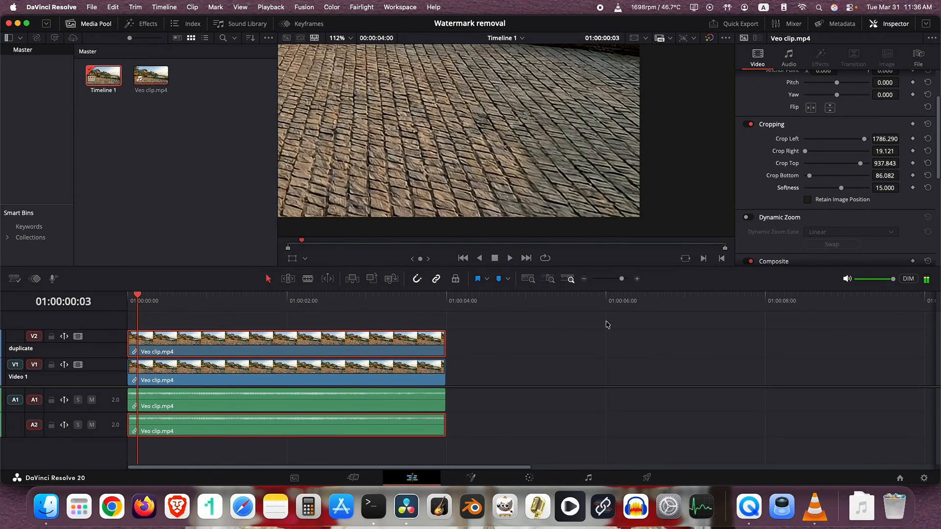
pyautogui.press('super+f')
pyautogui.press('space')
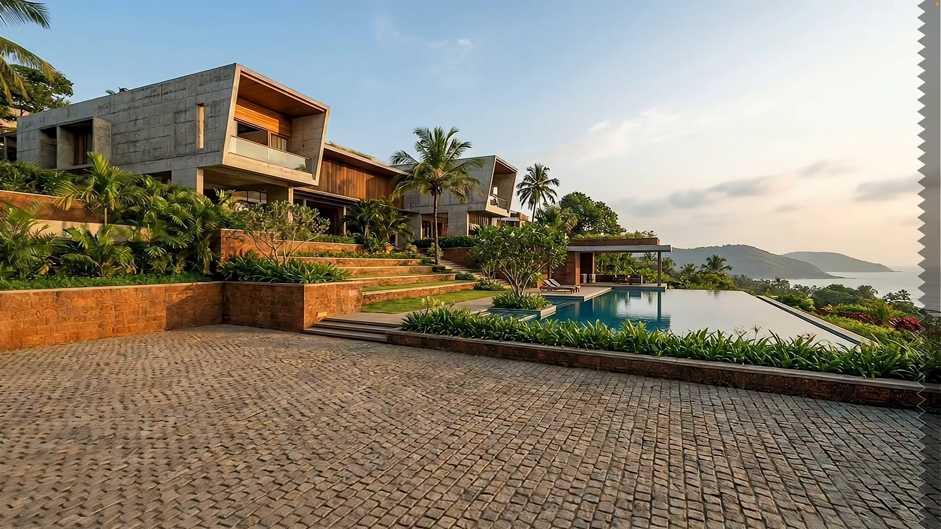
pyautogui.moveTo(876, 470)
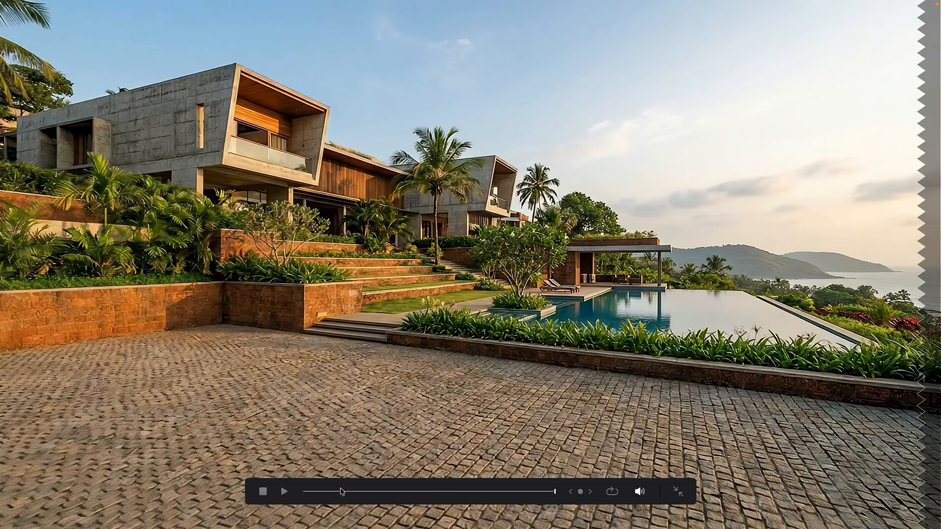
pyautogui.click(319, 492)
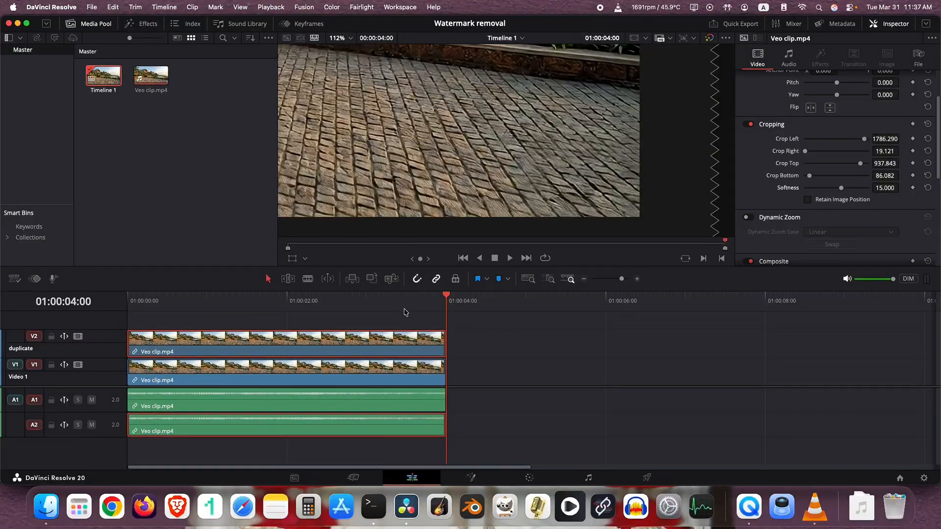
# At 01:00:03:08, disable and re-enable the duplicate video track to compare the frame with and without the patch.
pyautogui.click(392, 307)
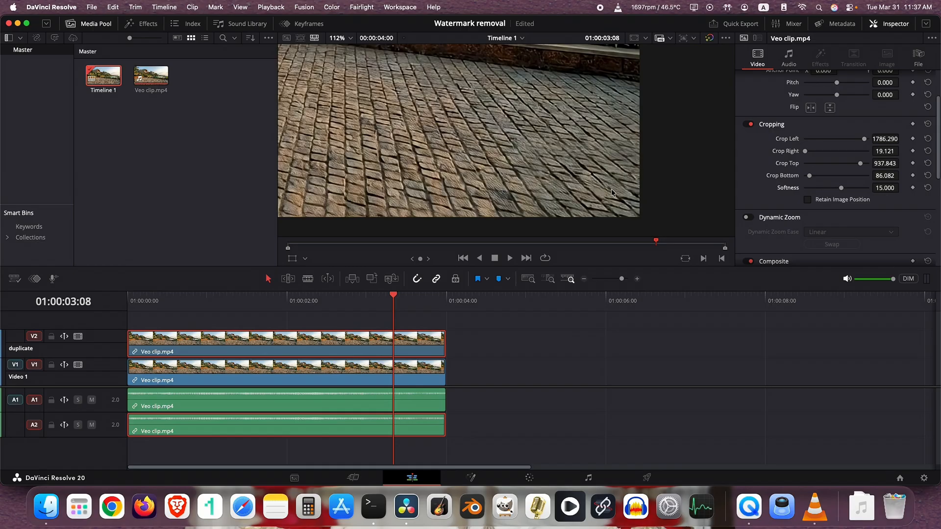
pyautogui.click(77, 336)
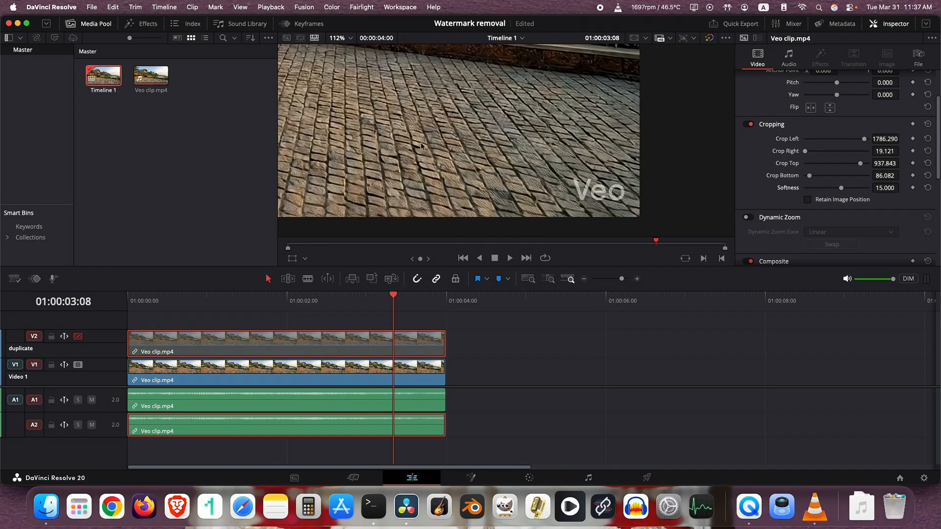
pyautogui.click(78, 336)
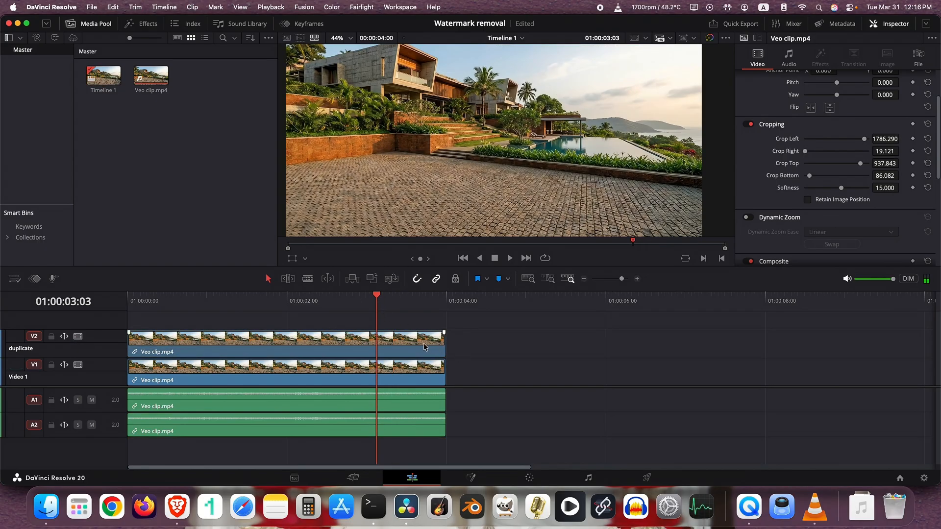
# Unlink the duplicate video clip on V2 from its audio clip on A2.
pyautogui.click(407, 432)
pyautogui.rightClick(397, 433)
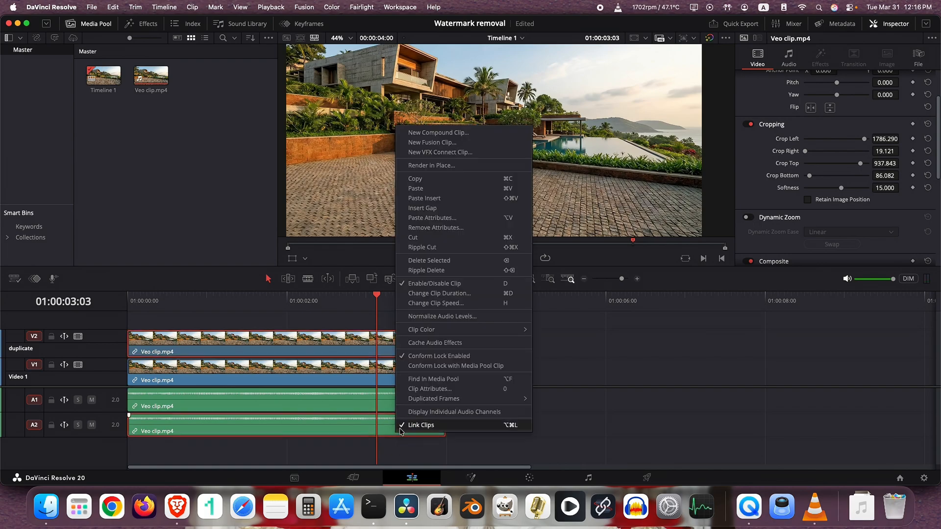
pyautogui.click(445, 437)
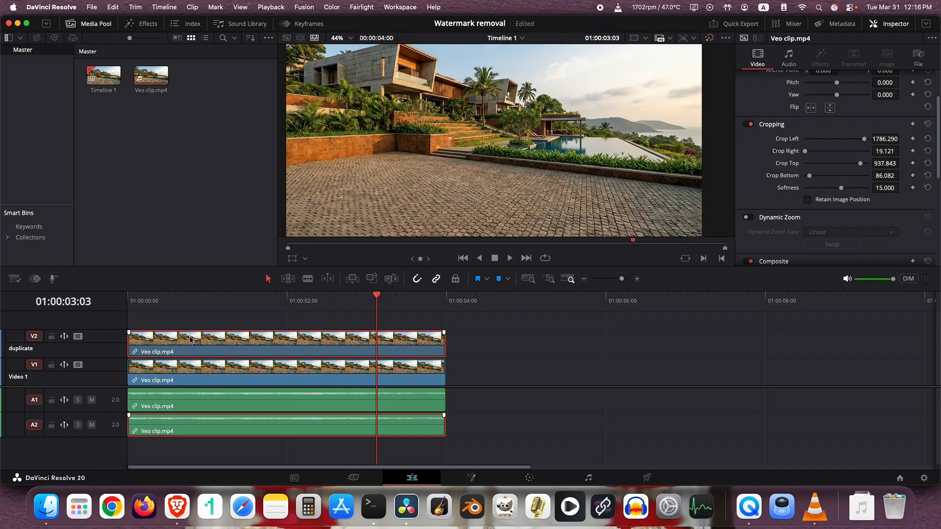
pyautogui.rightClick(306, 429)
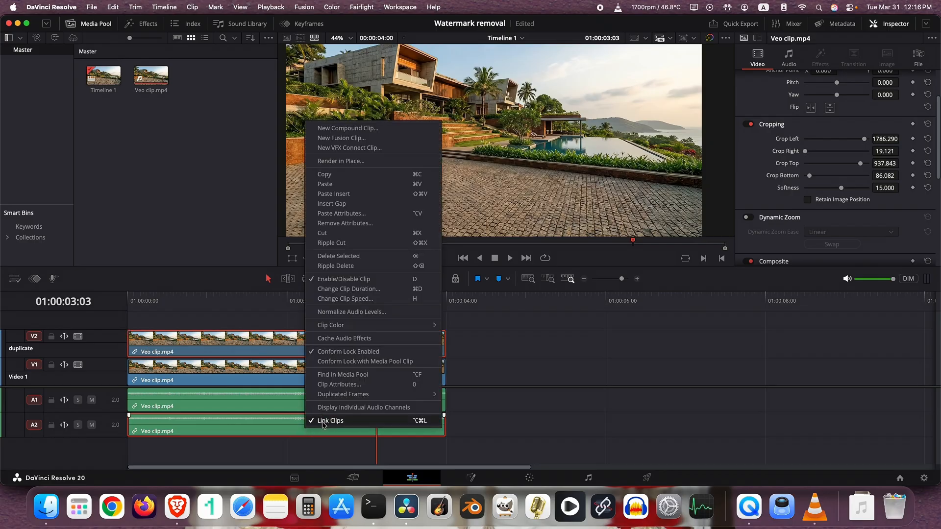
pyautogui.click(353, 420)
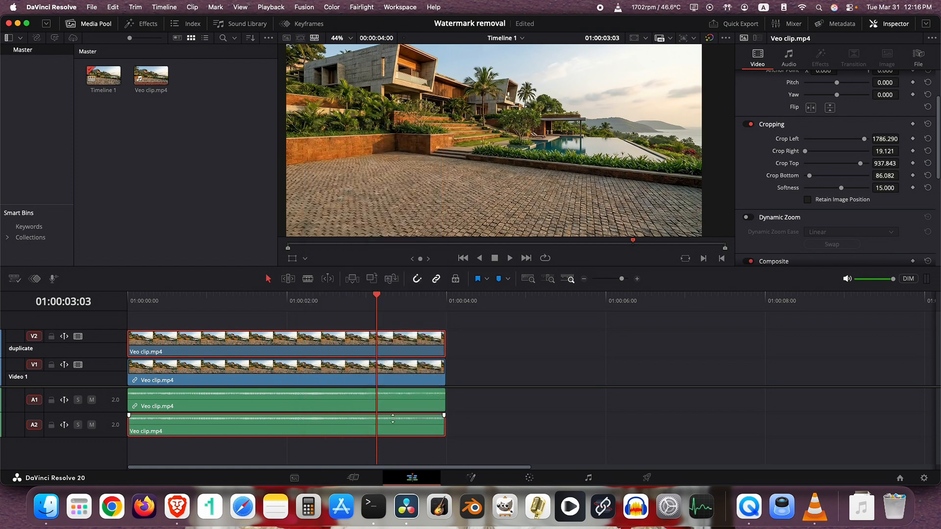
# Delete the unlinked duplicate audio clip from track A2.
pyautogui.click(492, 407)
pyautogui.moveTo(532, 329)
pyautogui.mouseDown()
pyautogui.moveTo(582, 332)
pyautogui.moveTo(733, 385)
pyautogui.mouseUp()
pyautogui.click(396, 433)
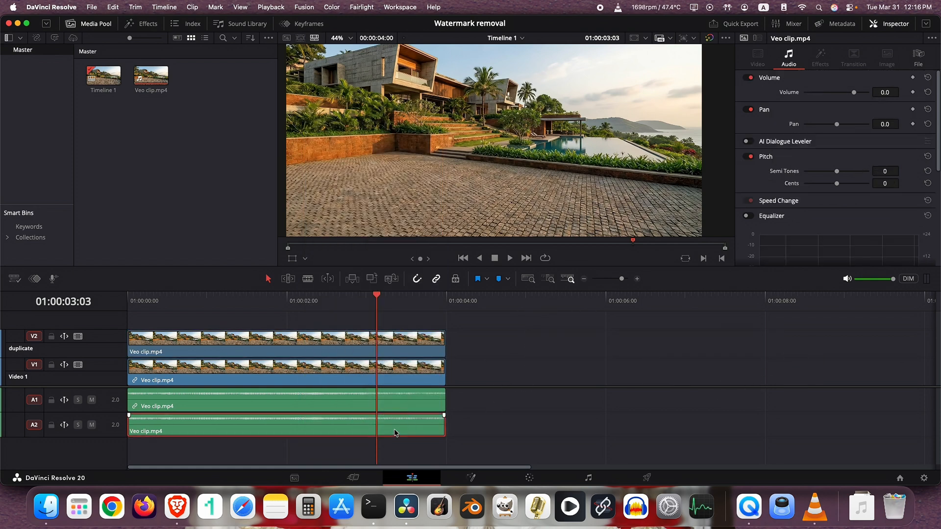
pyautogui.rightClick(264, 425)
pyautogui.click(301, 245)
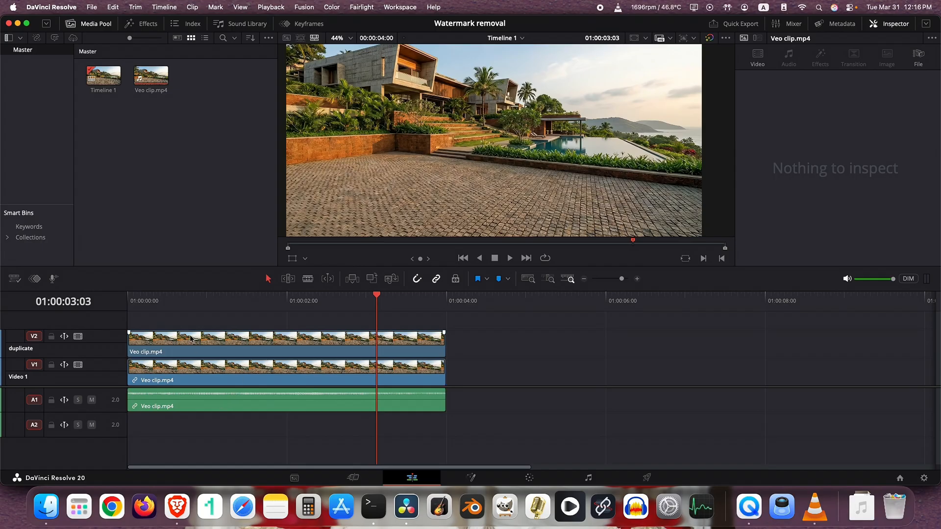
# Move the playhead to 01:00:00:15 and select the original clip with its linked audio on A1.
pyautogui.click(177, 306)
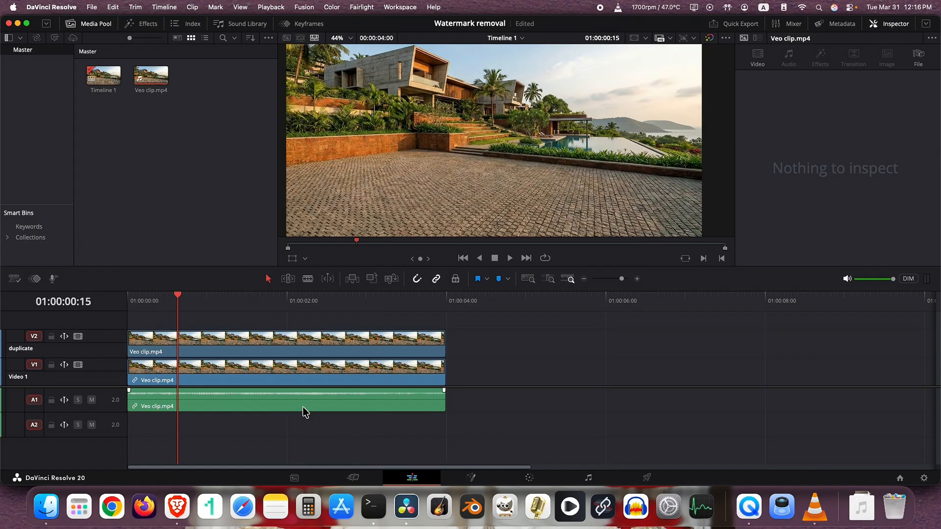
pyautogui.click(233, 399)
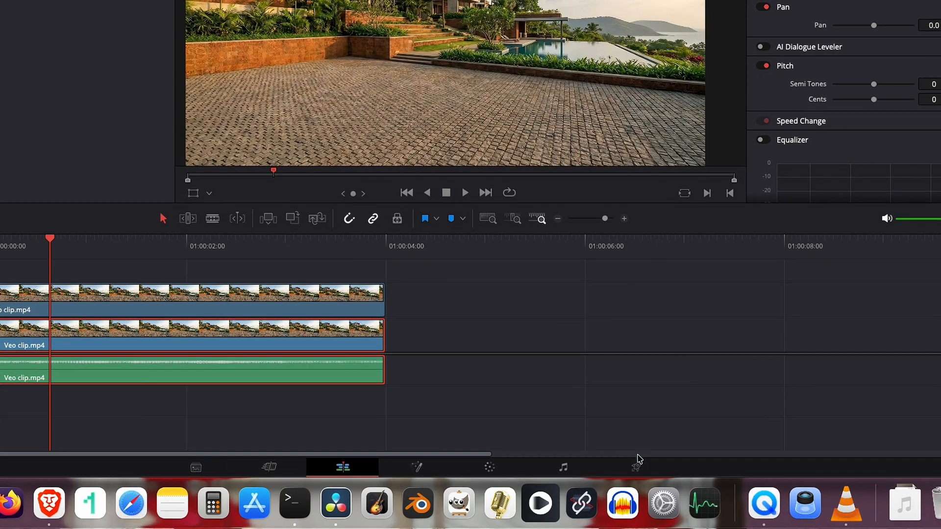
pyautogui.click(647, 477)
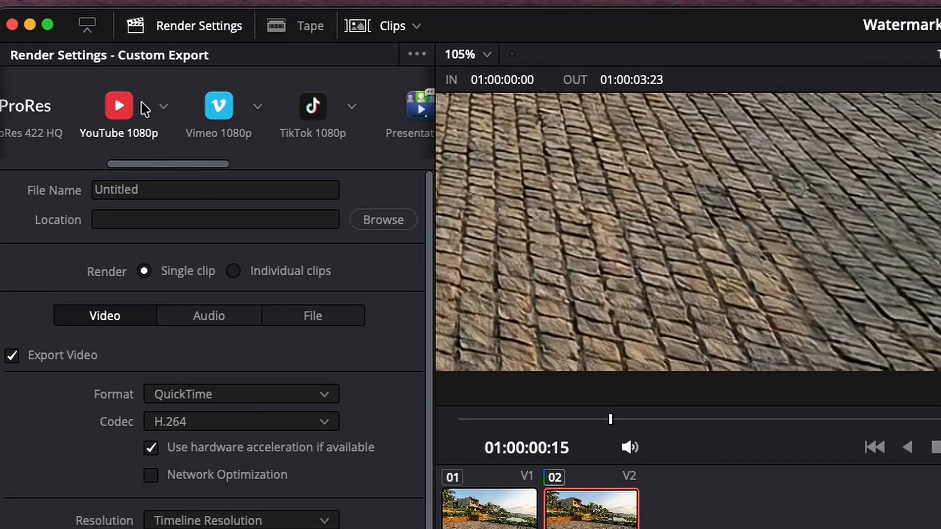
pyautogui.click(144, 108)
pyautogui.moveTo(164, 162); pyautogui.dragTo(144, 170)
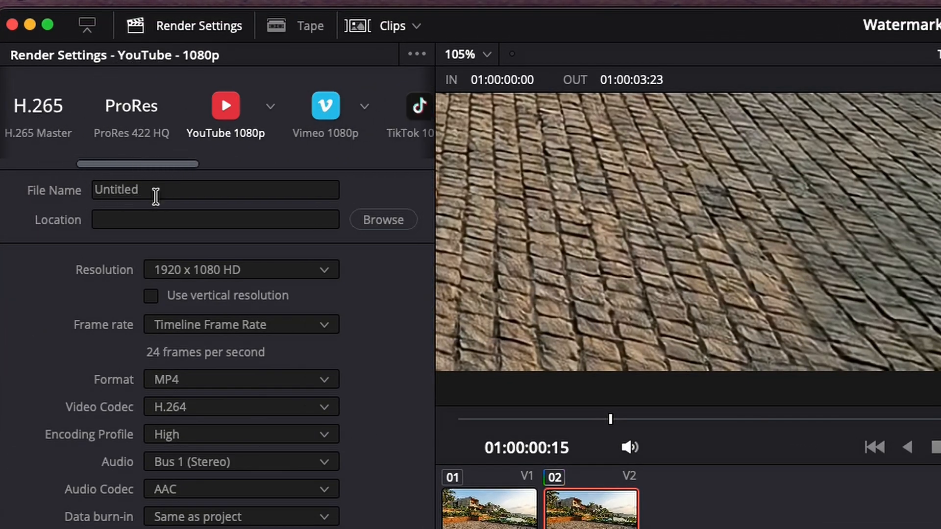
pyautogui.click(221, 189)
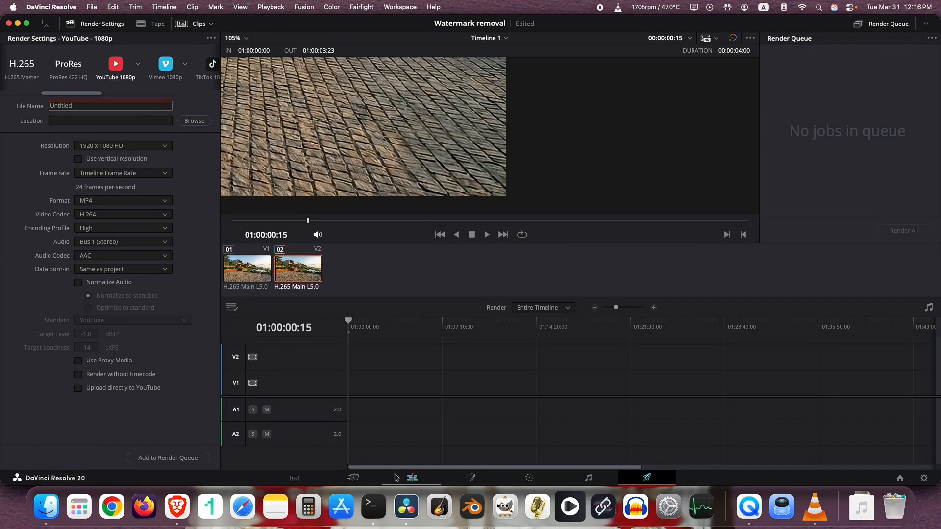
pyautogui.click(412, 477)
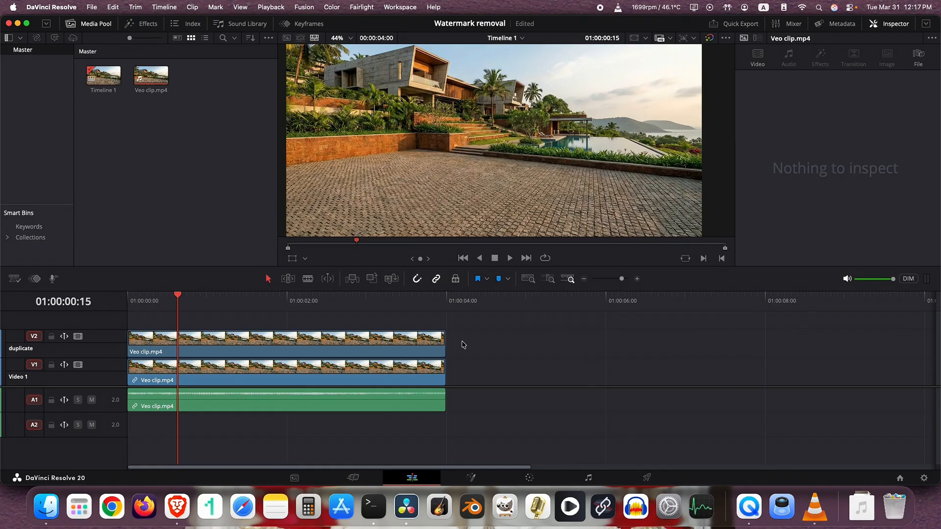
# Combine both video clips and the linked audio into a new compound clip named "removed WM 1".
pyautogui.moveTo(465, 338); pyautogui.dragTo(408, 420)
pyautogui.rightClick(344, 343)
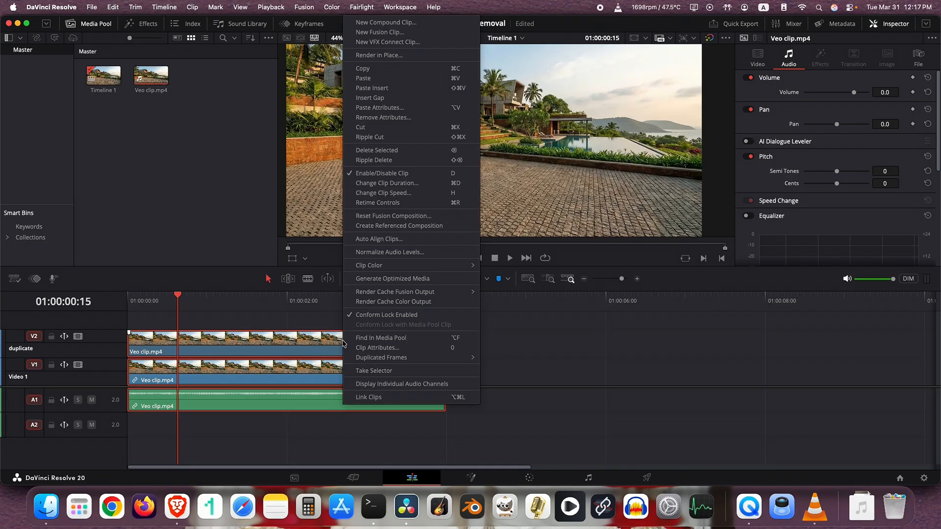
pyautogui.click(392, 23)
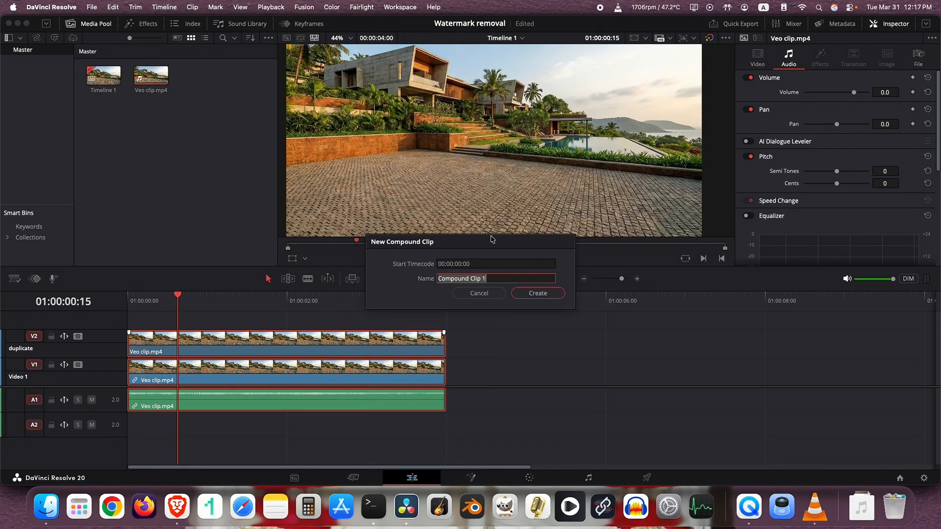
pyautogui.write('remov')
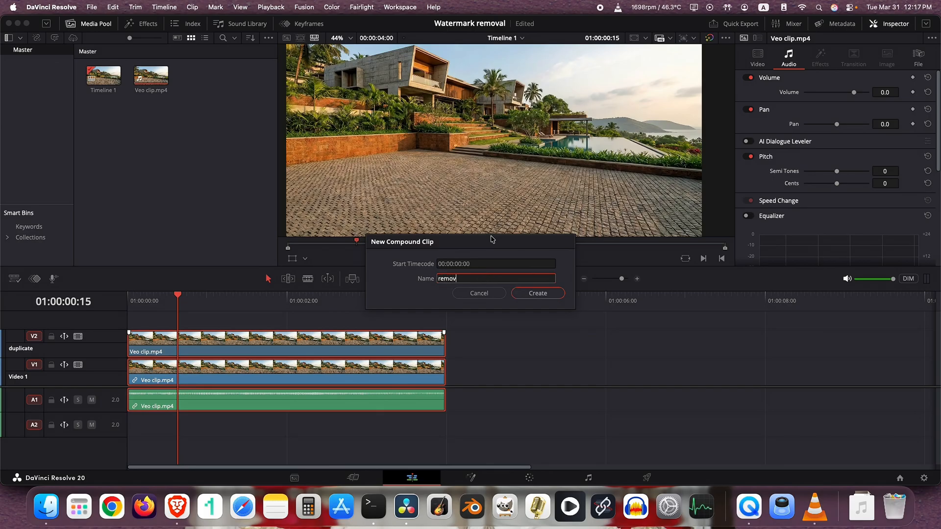
pyautogui.write('ed WM 1')
pyautogui.click(534, 293)
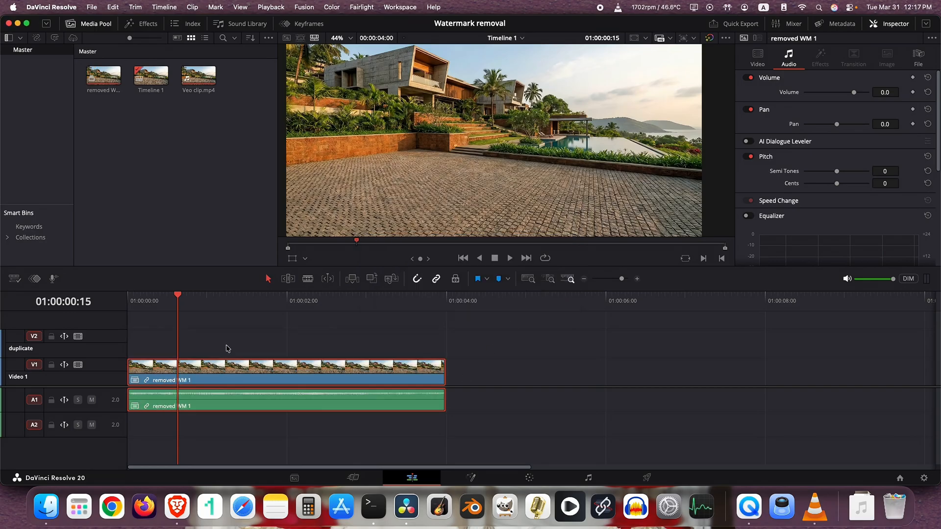
# Move the compound clip along the timeline to start at 01:00:02:21, playing it back to check the covered watermark.
pyautogui.moveTo(246, 384); pyautogui.dragTo(378, 395)
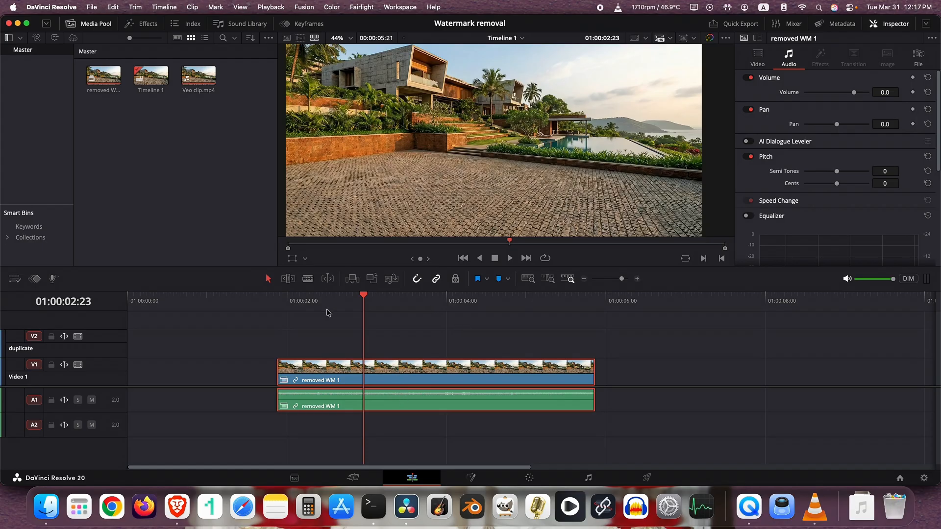
pyautogui.press('space')
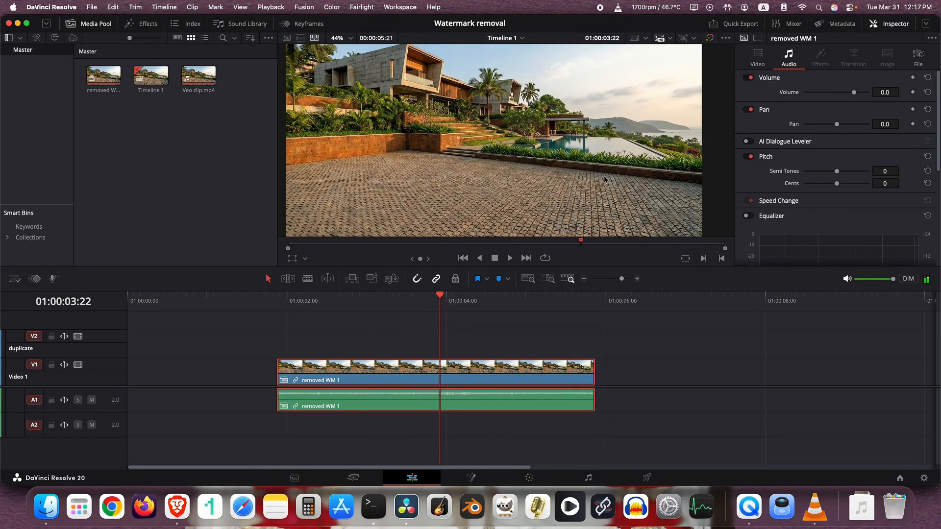
pyautogui.scroll(-4, 633, 167)
pyautogui.press('space')
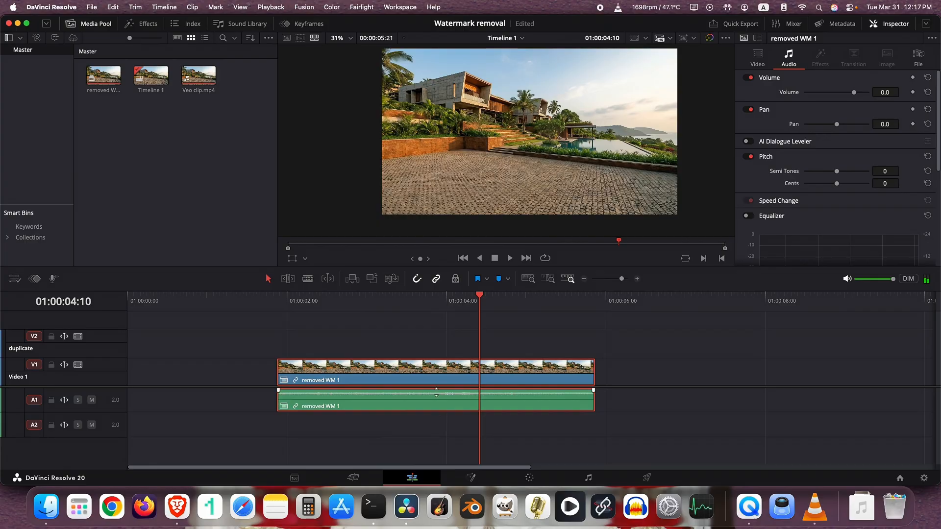
pyautogui.moveTo(408, 401); pyautogui.dragTo(425, 344)
pyautogui.moveTo(515, 332); pyautogui.dragTo(544, 365)
pyautogui.moveTo(538, 301); pyautogui.dragTo(598, 301)
pyautogui.scroll(3, 600, 158)
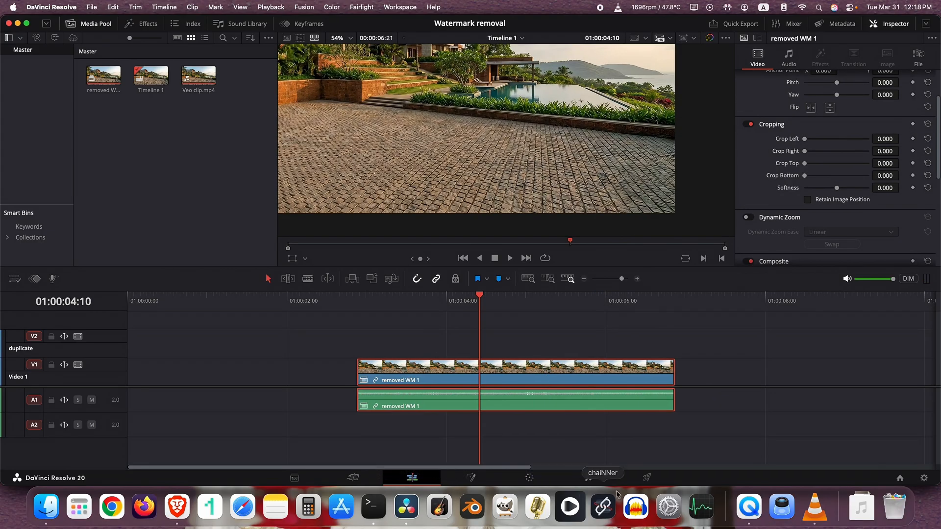
# Set up an export with the YouTube 1080p preset, named "WM removed house clip" and saved in the Ep1 folder.
pyautogui.click(646, 478)
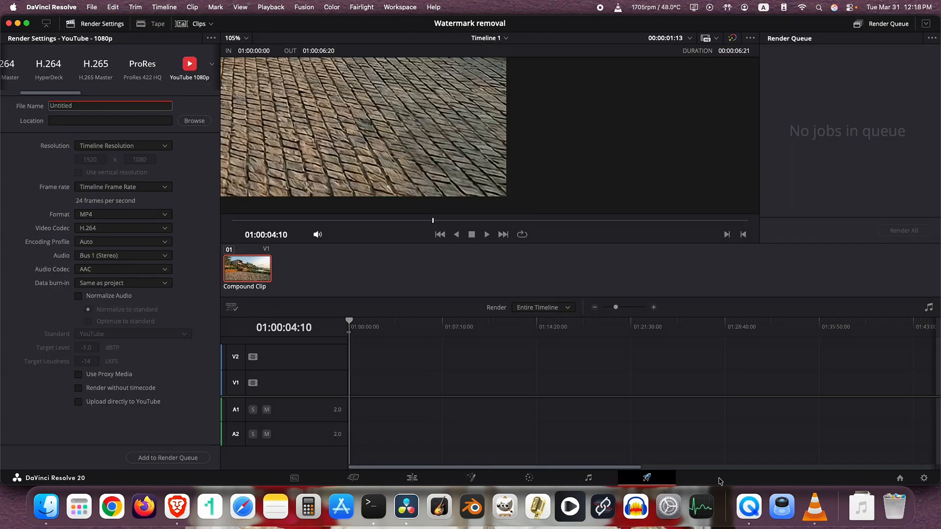
pyautogui.moveTo(68, 92); pyautogui.dragTo(85, 92)
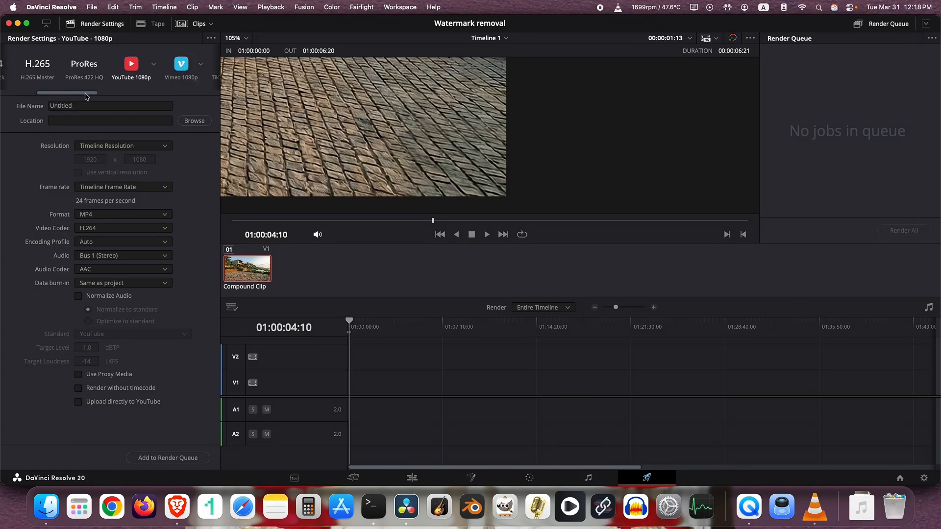
pyautogui.click(122, 73)
pyautogui.click(95, 102)
pyautogui.doubleClick(103, 102)
pyautogui.write('WM removed house clip')
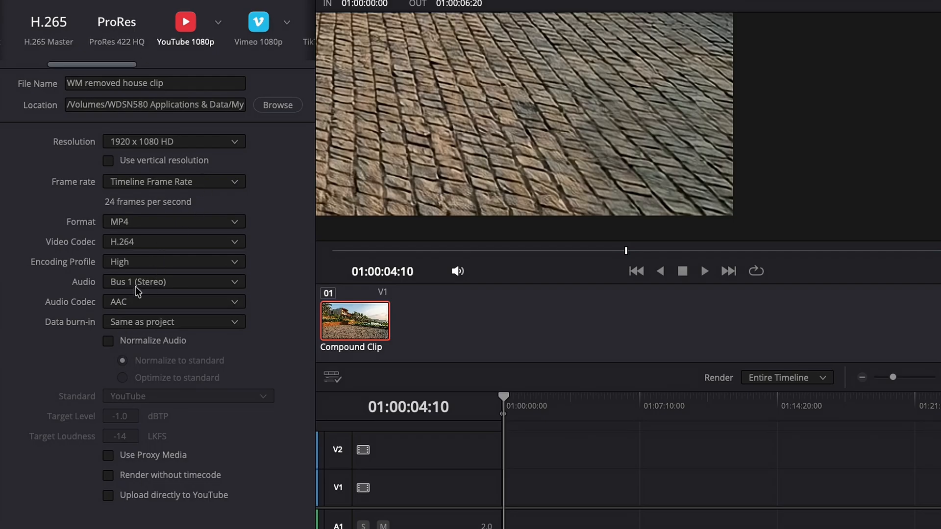
# Set the export's audio source to All Timeline Tracks.
pyautogui.click(118, 286)
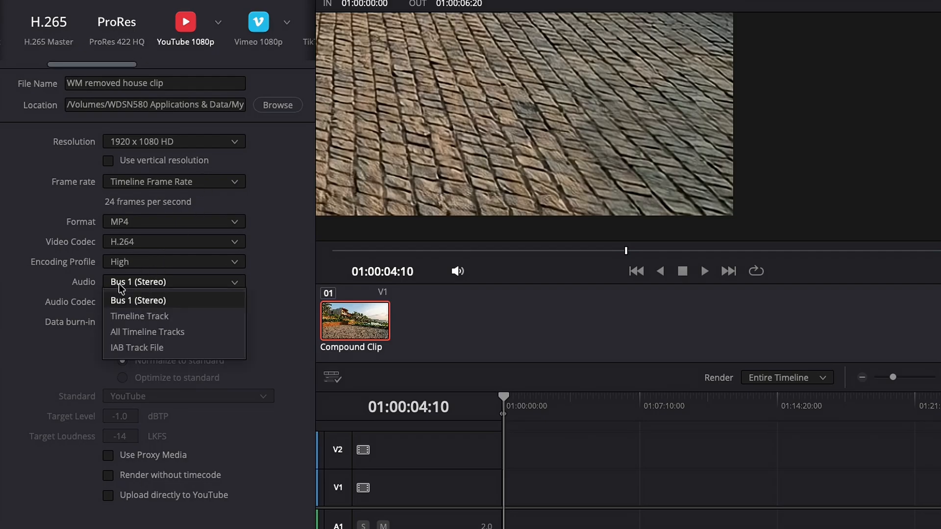
pyautogui.click(147, 316)
pyautogui.click(152, 283)
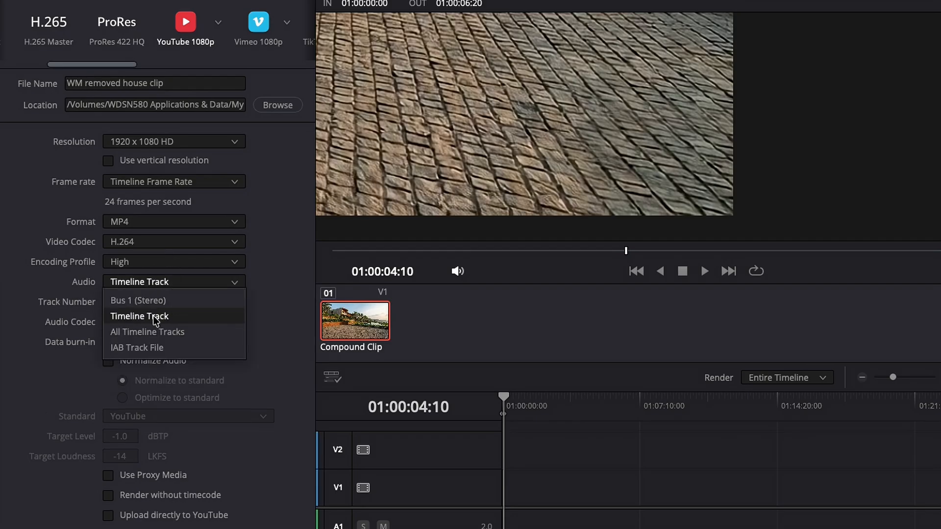
pyautogui.click(150, 331)
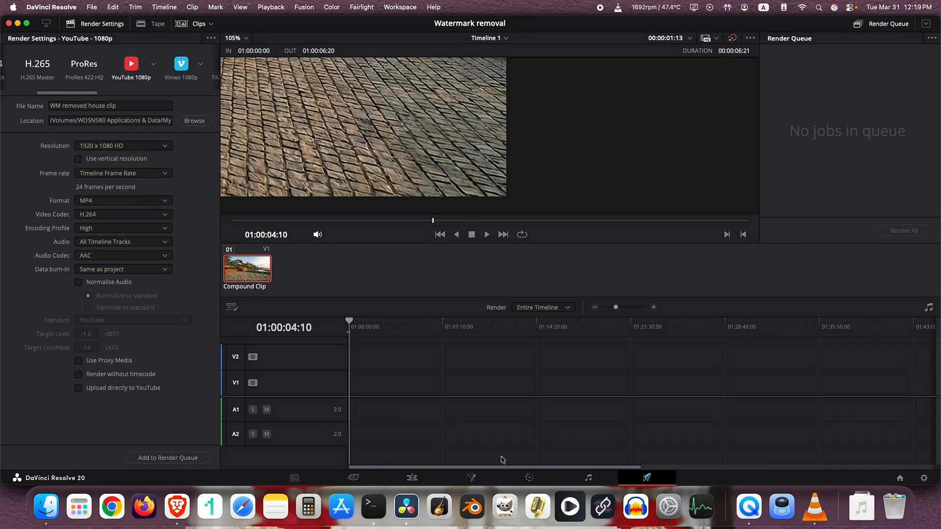
# Mark the render In point at the compound clip's start, 01:00:02:21, to exclude the empty lead-in from the export.
pyautogui.press('super+equal')
pyautogui.press('super+equal')
pyautogui.press('super+equal')
pyautogui.press('super+equal')
pyautogui.press('super+equal')
pyautogui.press('super+equal')
pyautogui.press('super+equal')
pyautogui.press('super+equal')
pyautogui.press('super+equal')
pyautogui.press('super+equal')
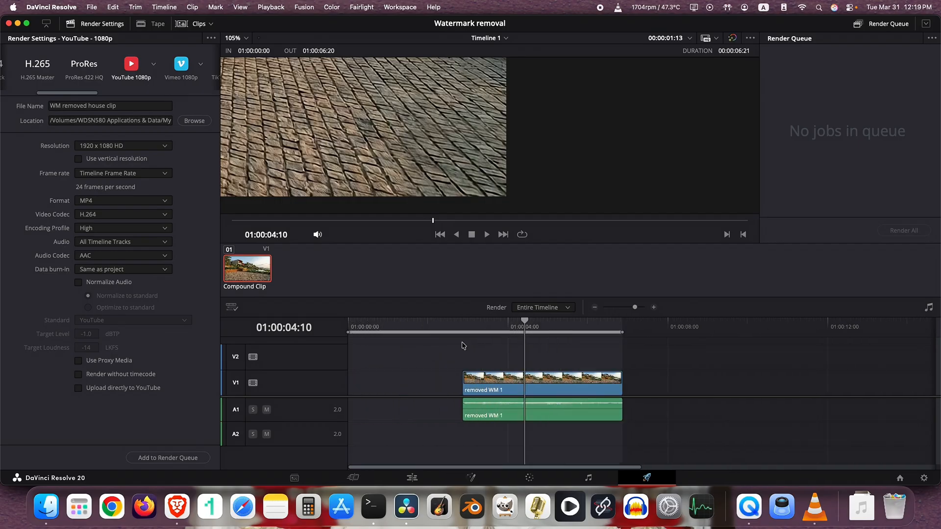
pyautogui.press('super+equal')
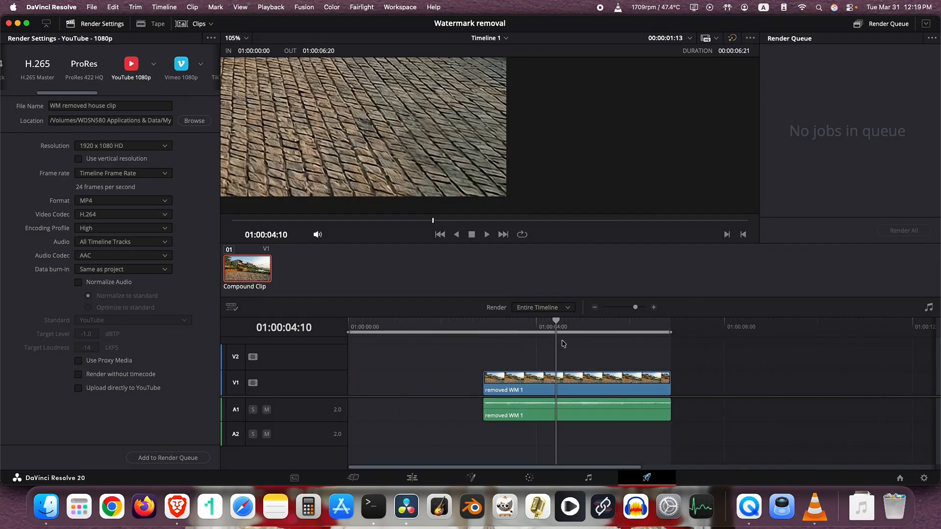
pyautogui.click(484, 327)
pyautogui.rightClick(484, 333)
pyautogui.click(492, 337)
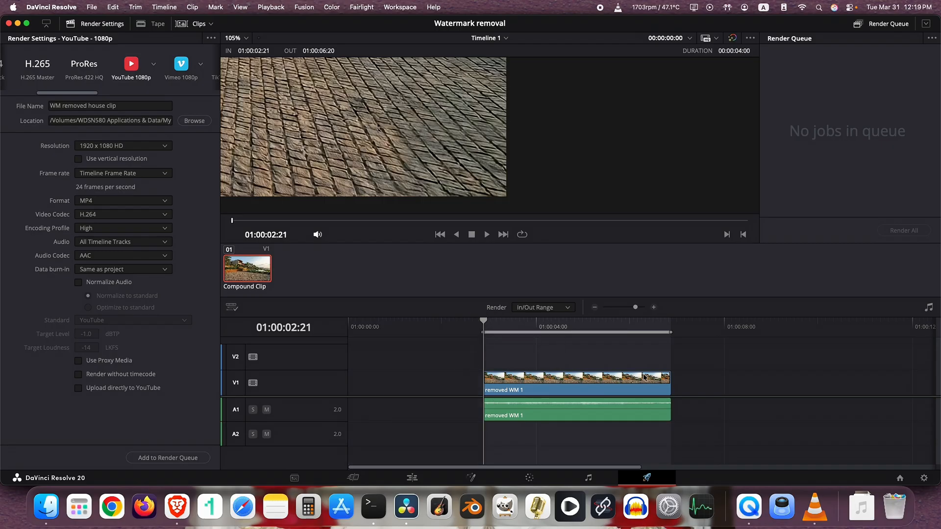
# Add the configured export to the render queue and render it.
pyautogui.click(167, 458)
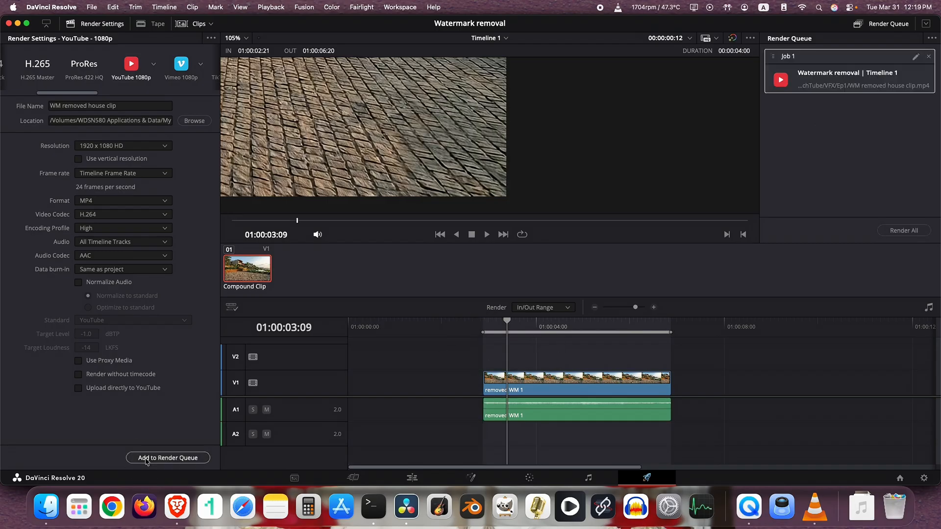
pyautogui.click(903, 230)
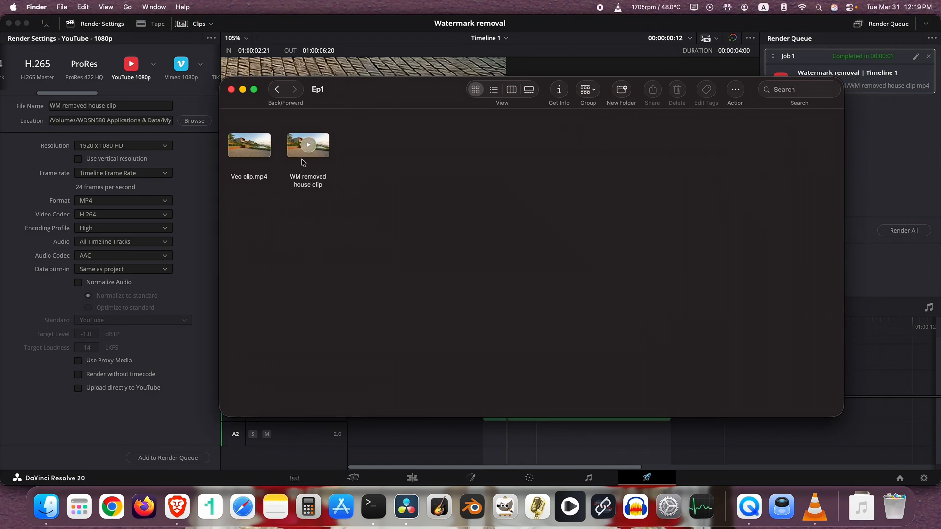
# Open the rendered "WM removed house clip" from the Ep1 folder in Finder and play it full screen.
pyautogui.click(304, 160)
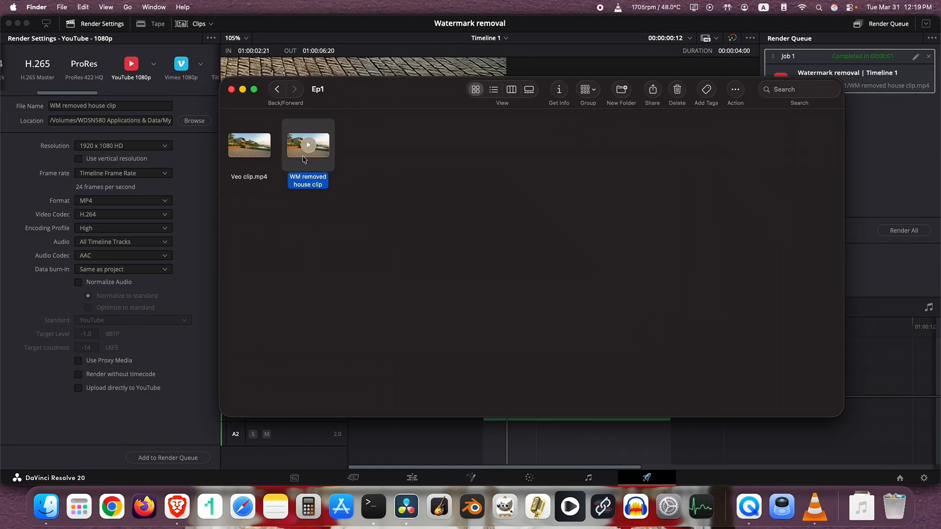
pyautogui.doubleClick(304, 160)
pyautogui.click(85, 24)
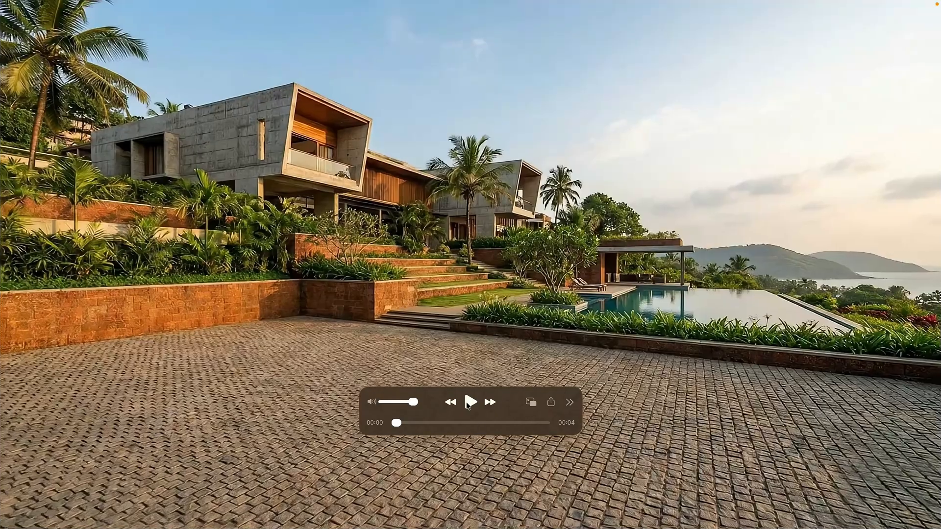
pyautogui.click(467, 404)
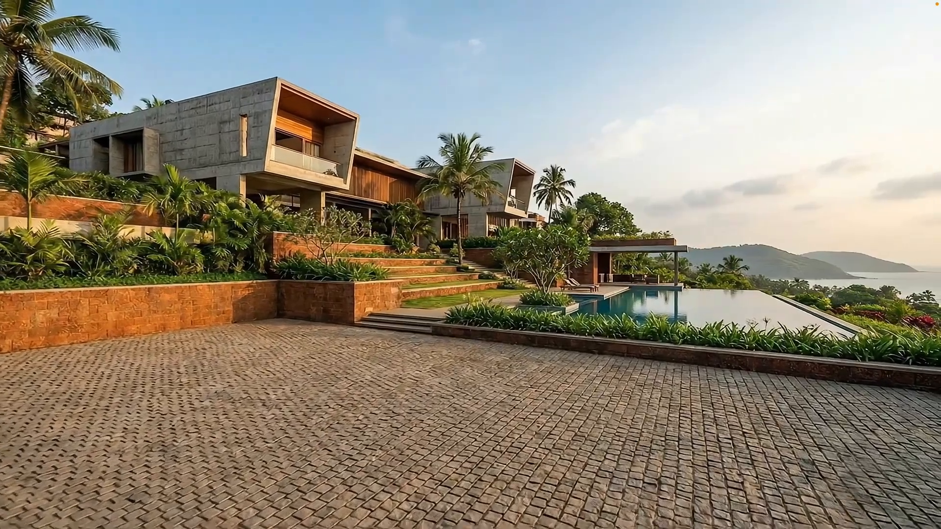